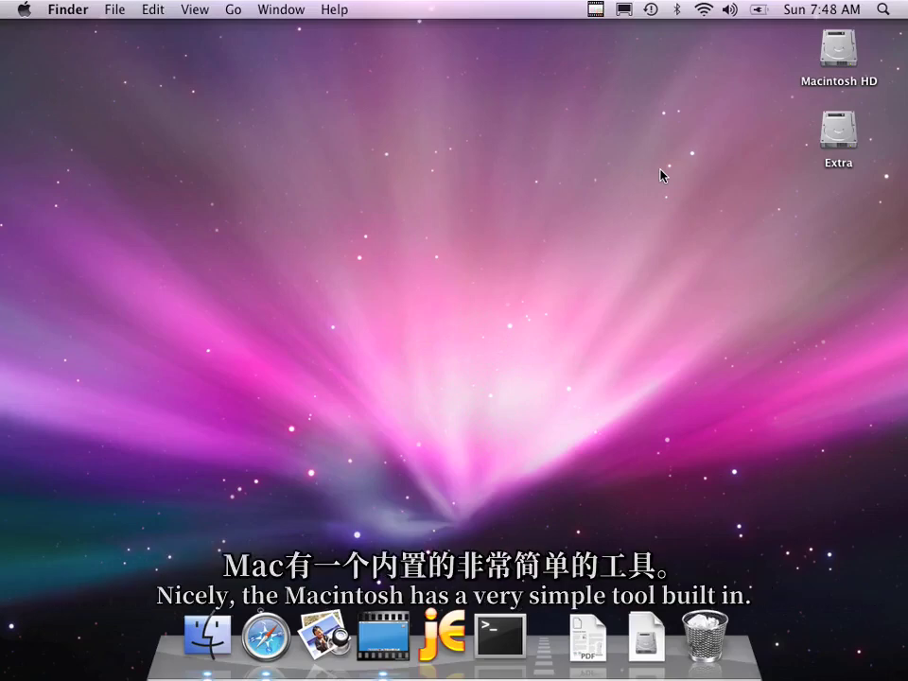
Open the Applications folder on Macintosh HD and scroll down to Preview.
double_click(838, 47)
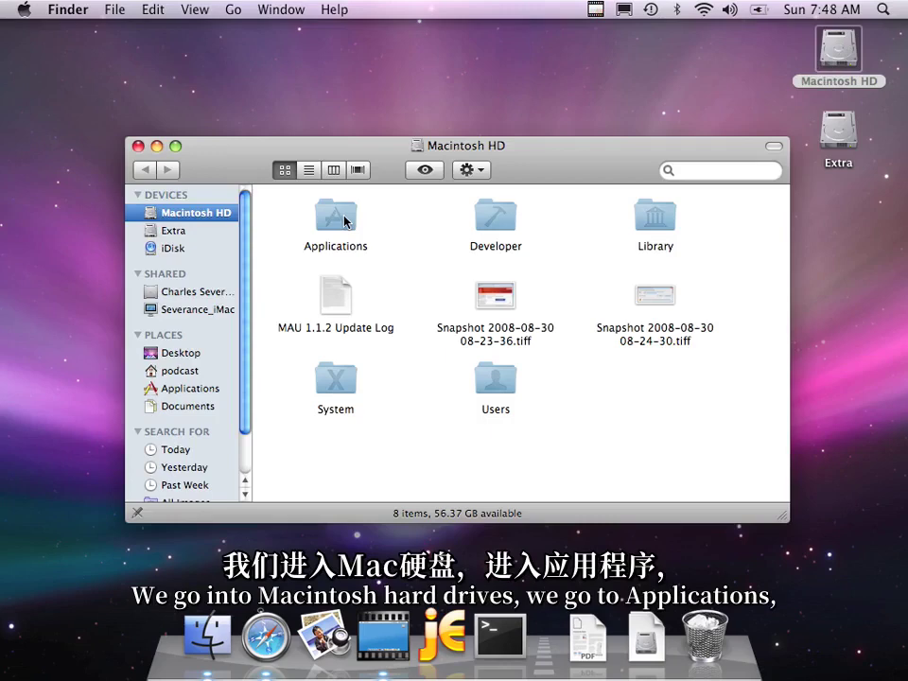
double_click(346, 221)
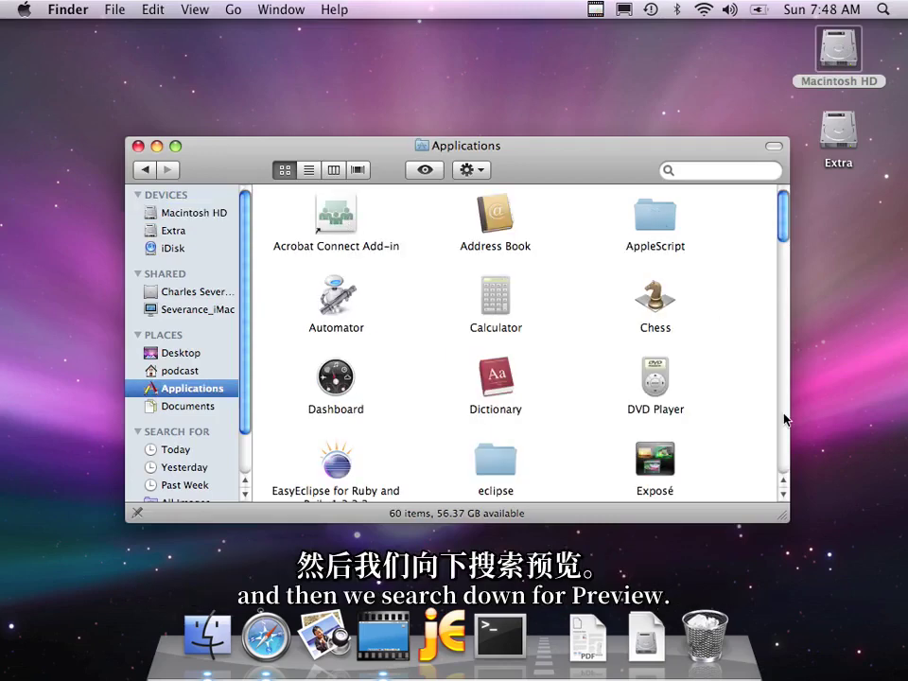
scroll(784, 418, "down", 15)
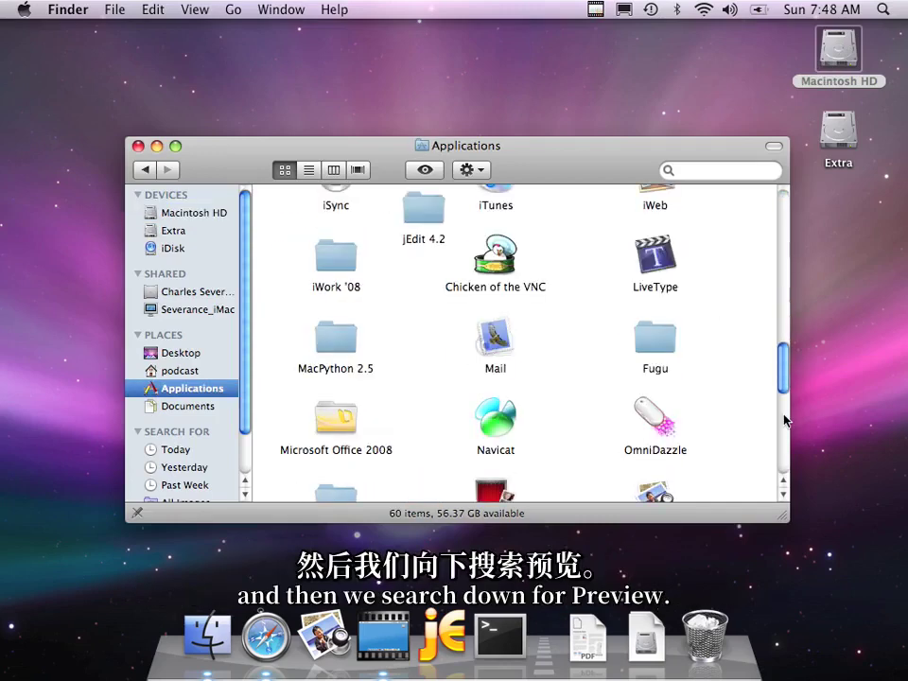
scroll(784, 421, "down", 6)
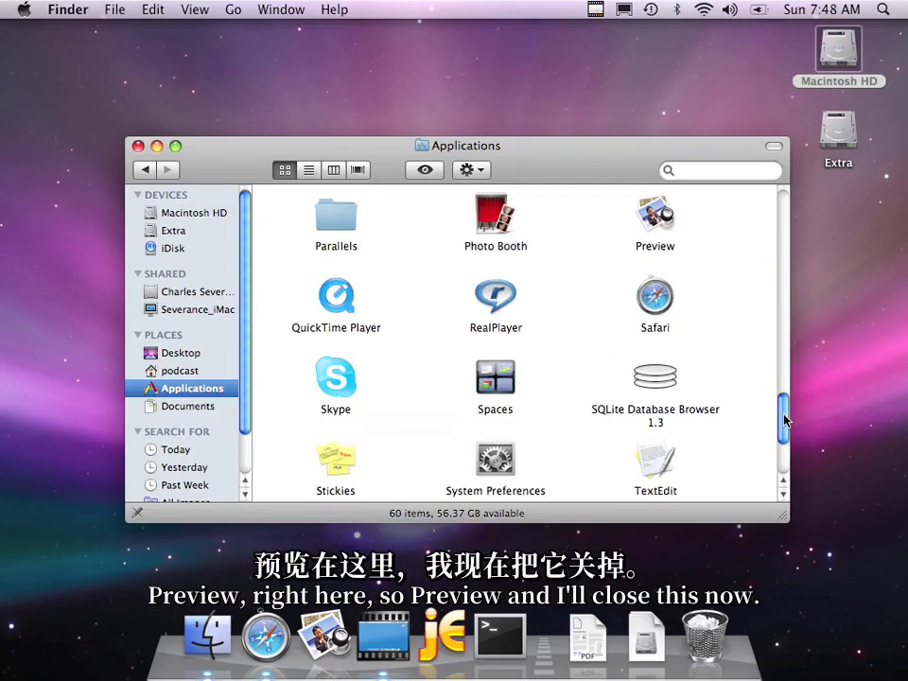
left_click_drag(784, 422, 791, 392)
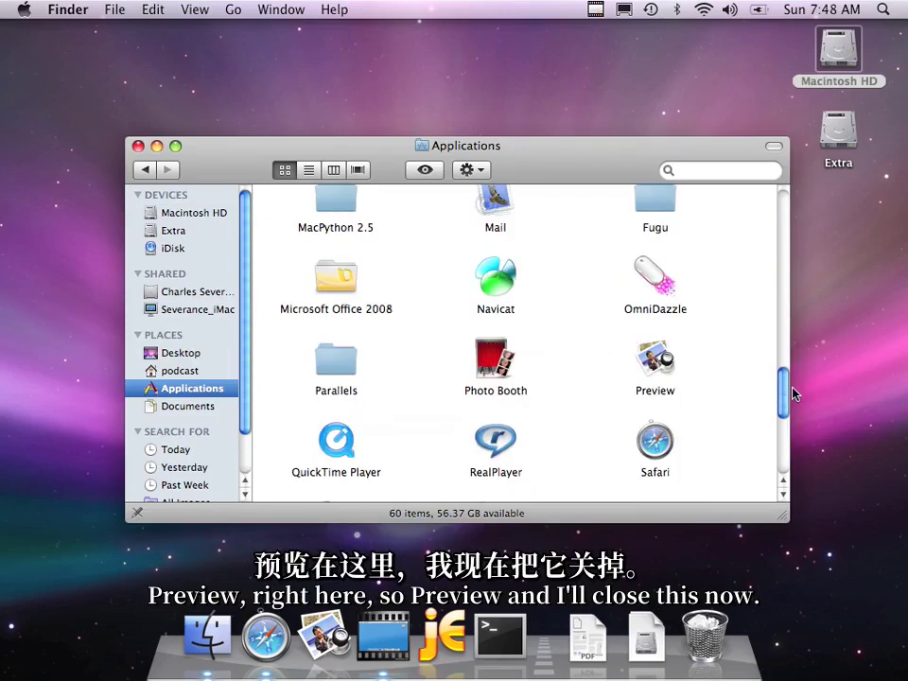
Launch Preview and close the Applications Finder window.
left_click(651, 361)
double_click(651, 361)
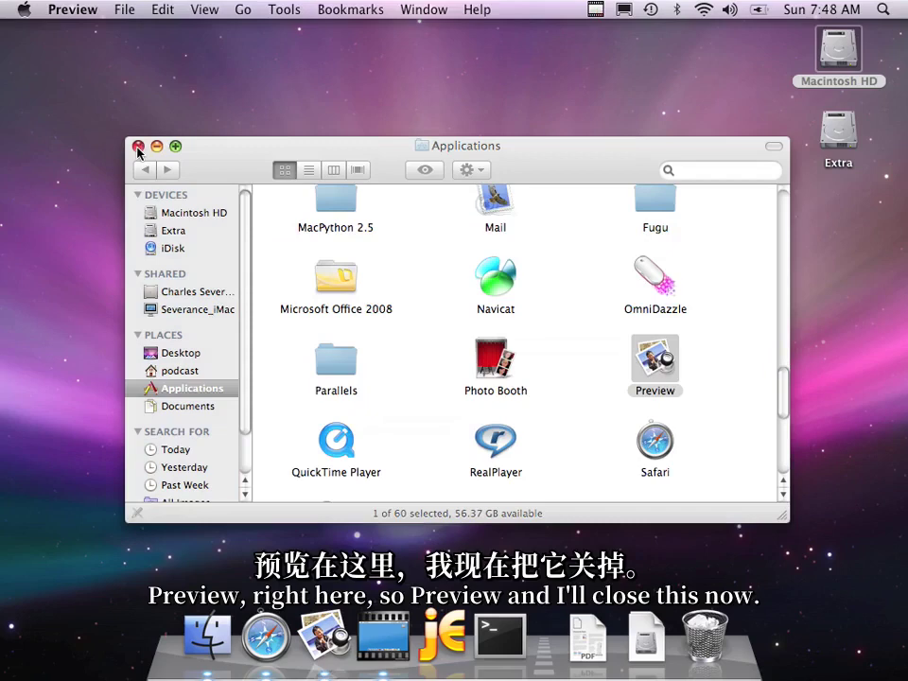
left_click(138, 146)
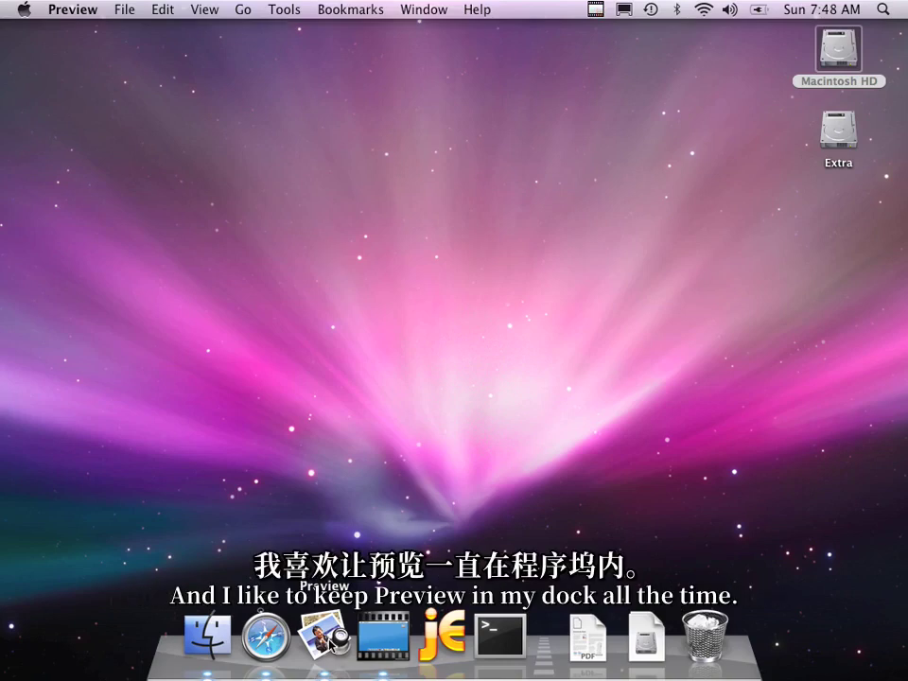
Remove Preview from the Dock, re-pin it with Keep in Dock, then quit Preview.
right_click(329, 619)
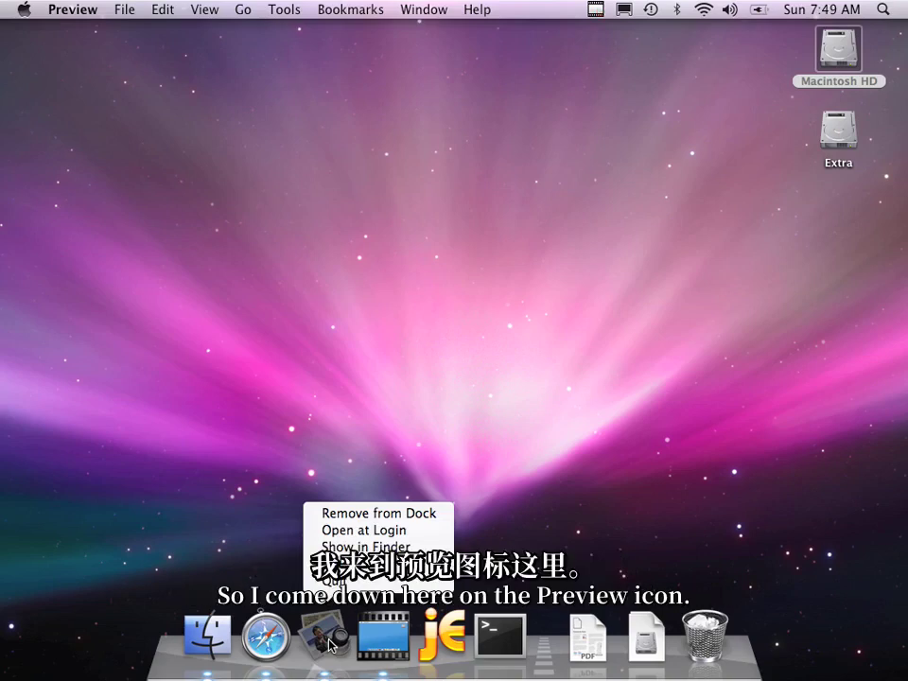
left_click(362, 511)
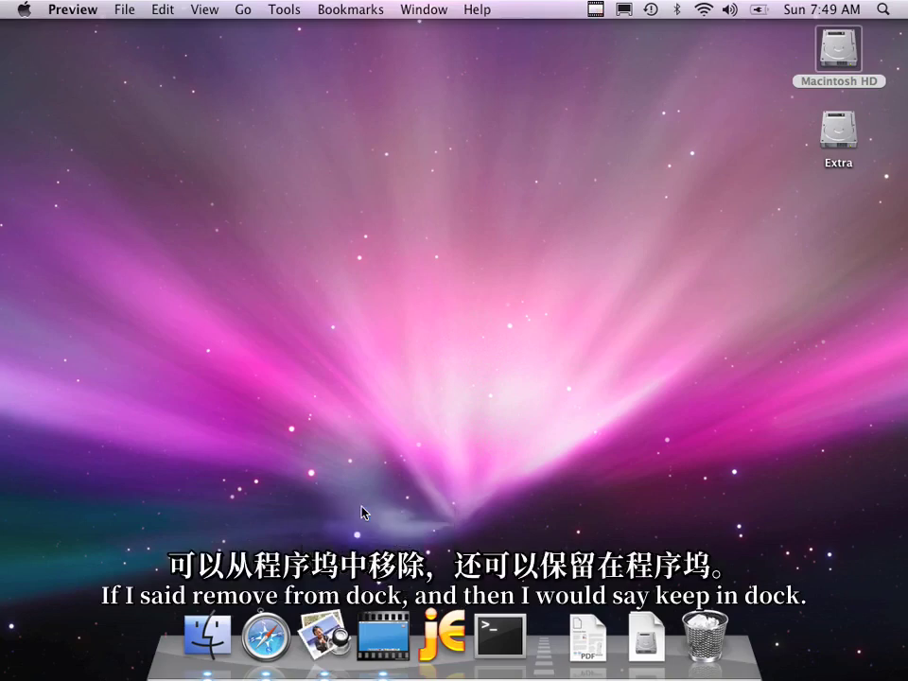
right_click(331, 652)
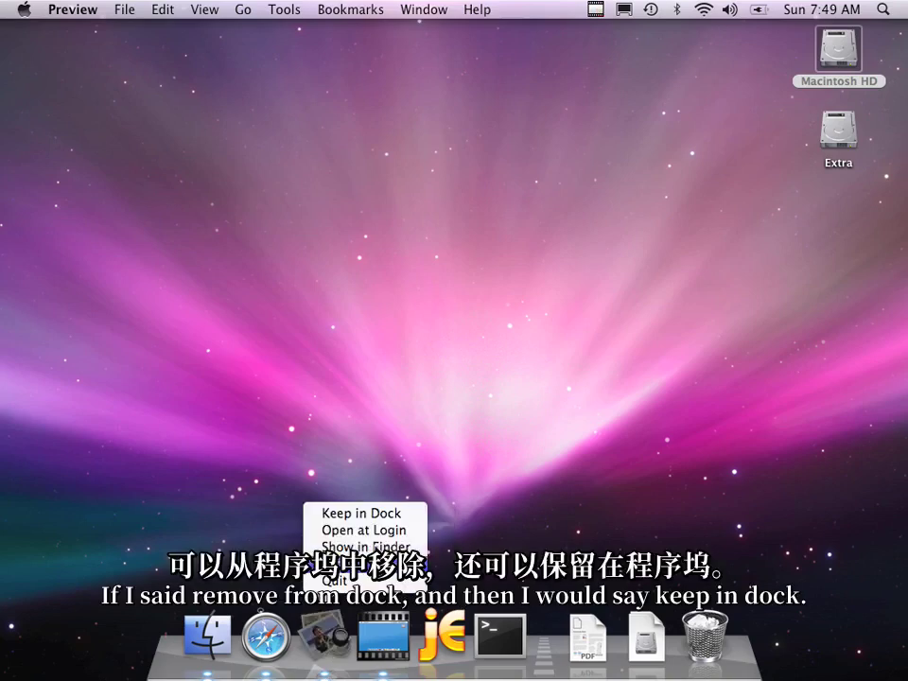
left_click(378, 515)
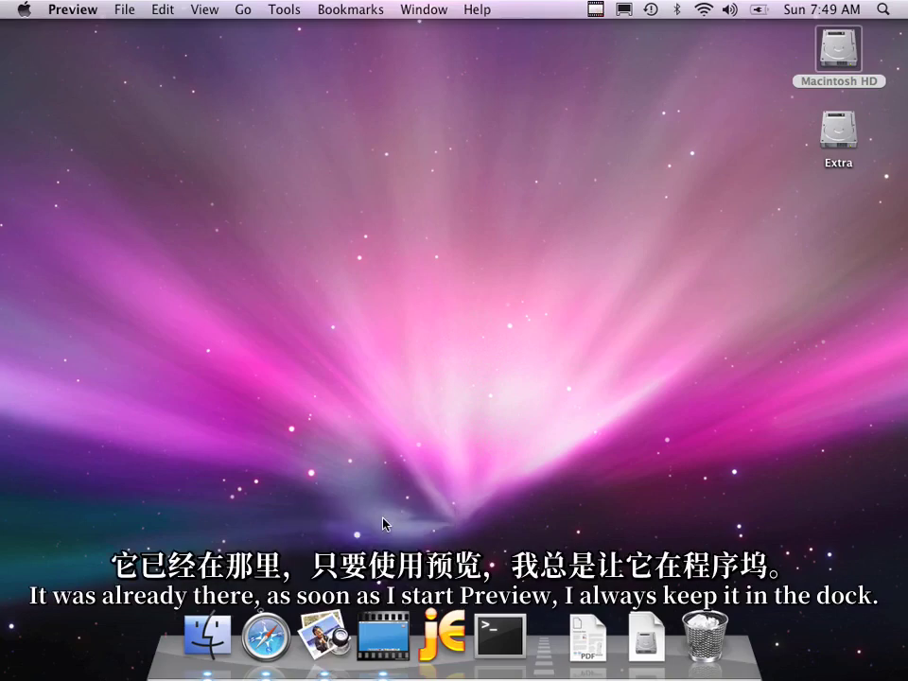
key("super+q")
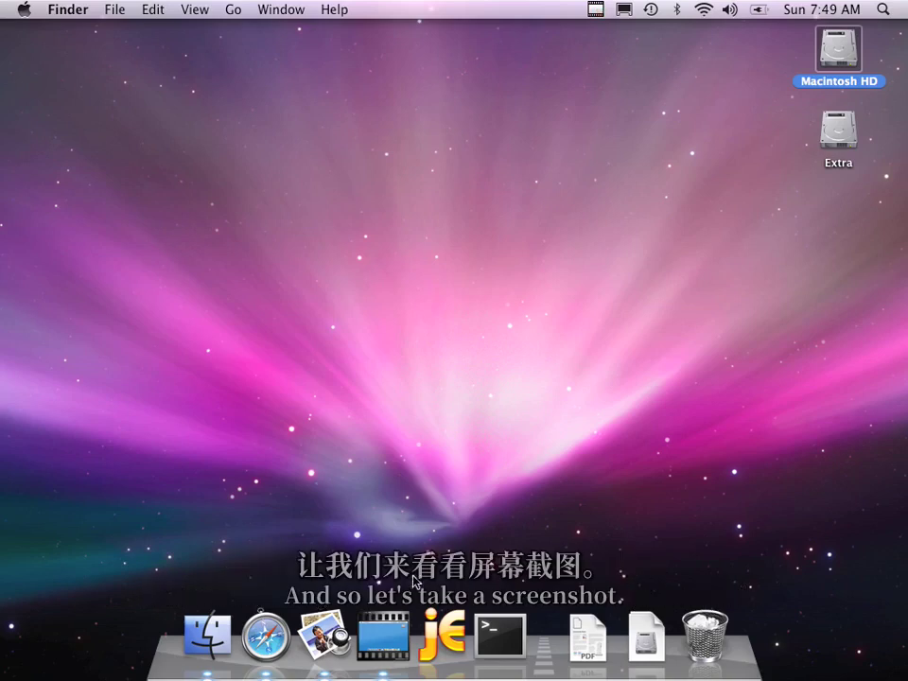
Open jEdit, type 'Take me as a scren dsljdljdfjkldf' into first.py, and centre the window.
left_click(452, 636)
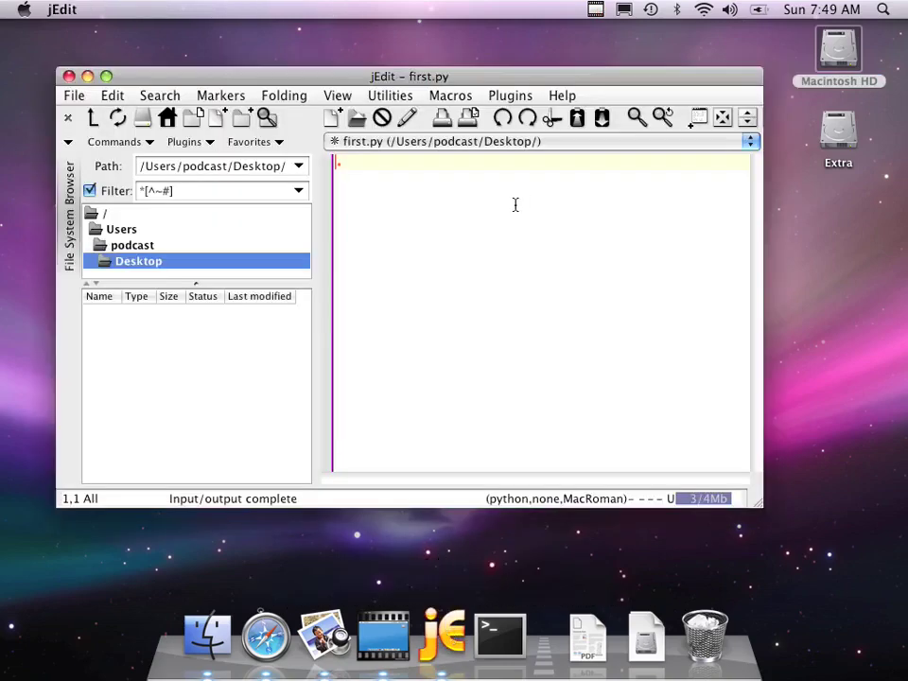
type("Take ")
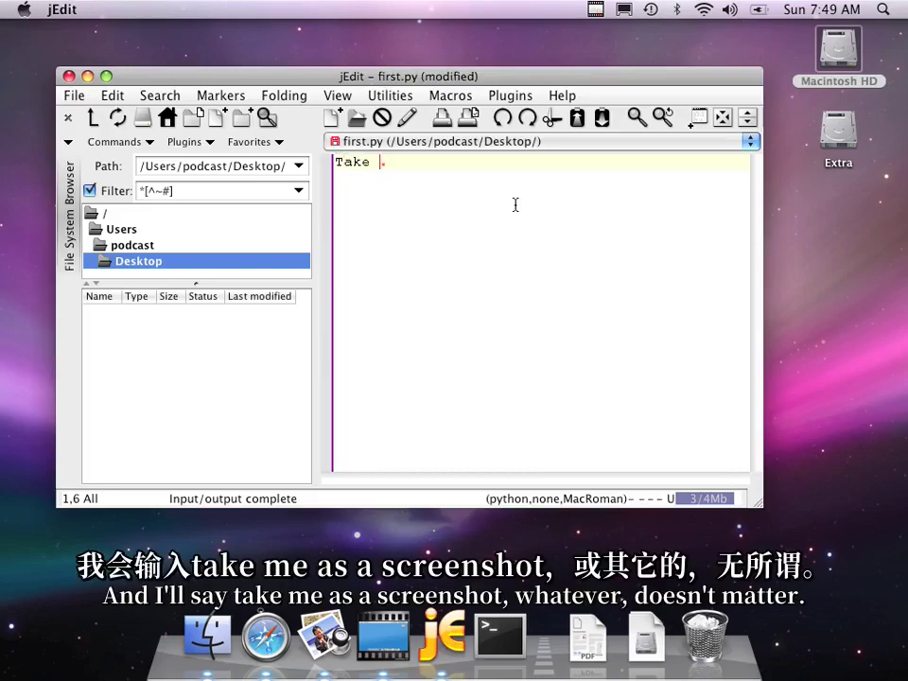
type("me as a a")
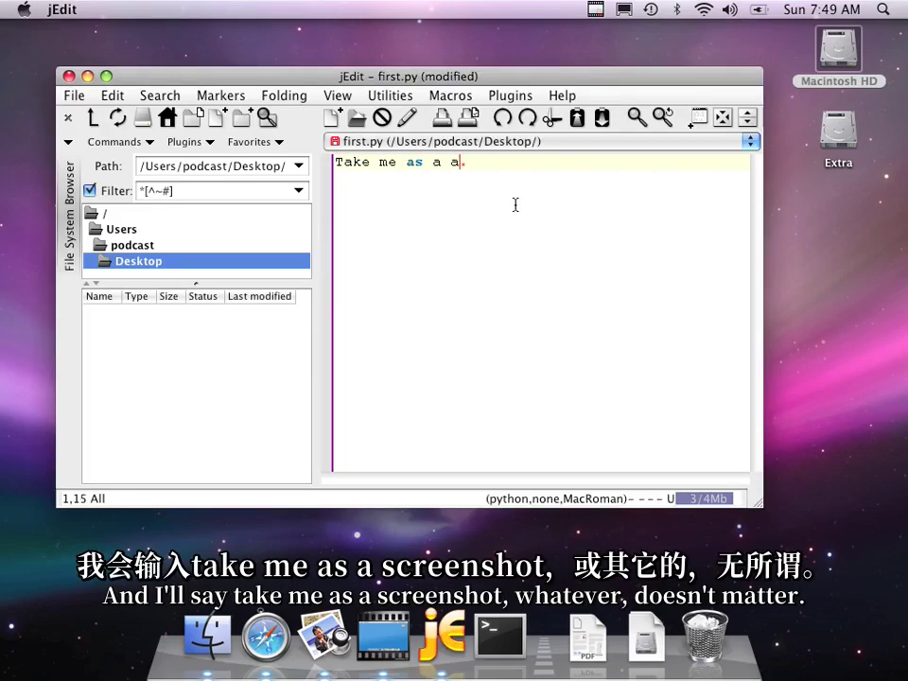
key("BackSpace")
type("scren dslj")
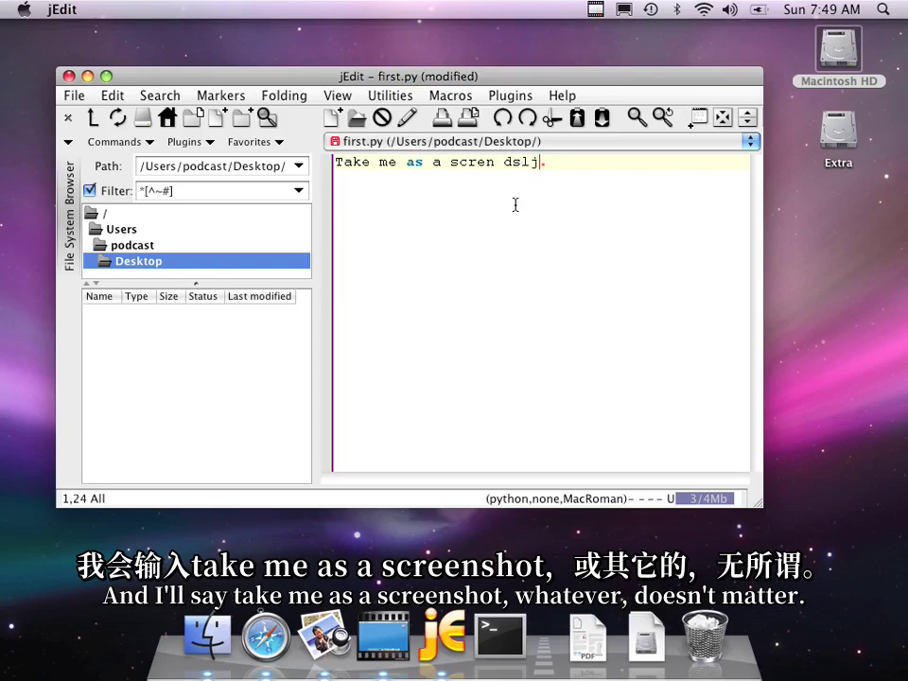
type("dljdfjkldf")
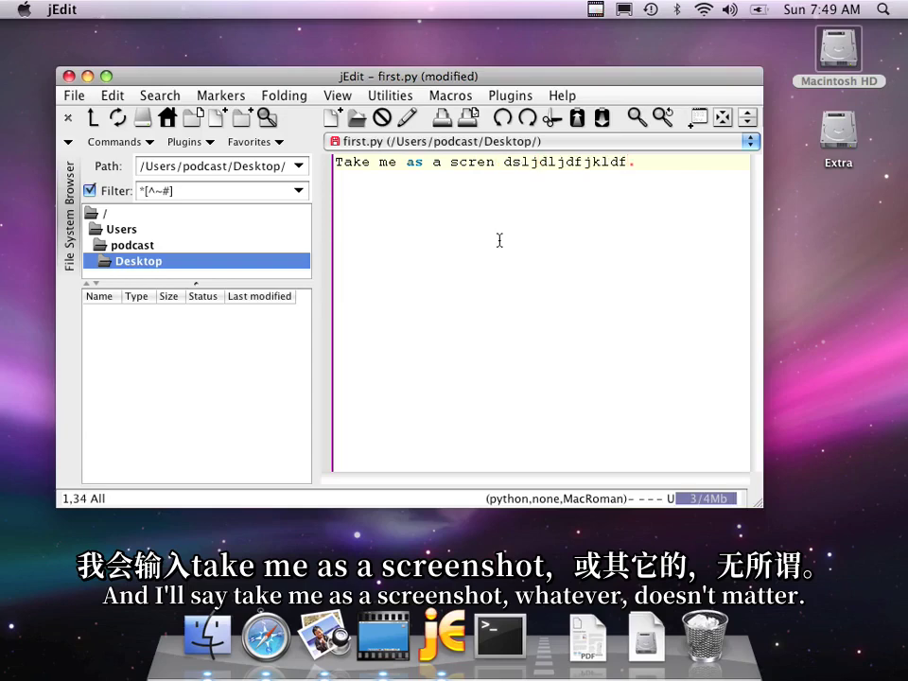
left_click_drag(577, 77, 642, 129)
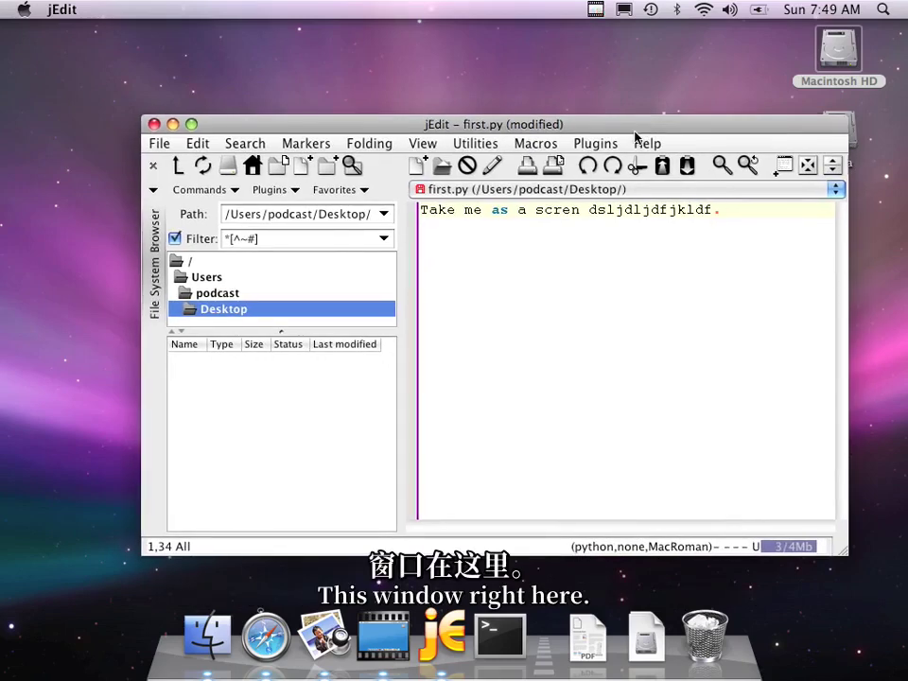
left_click(321, 633)
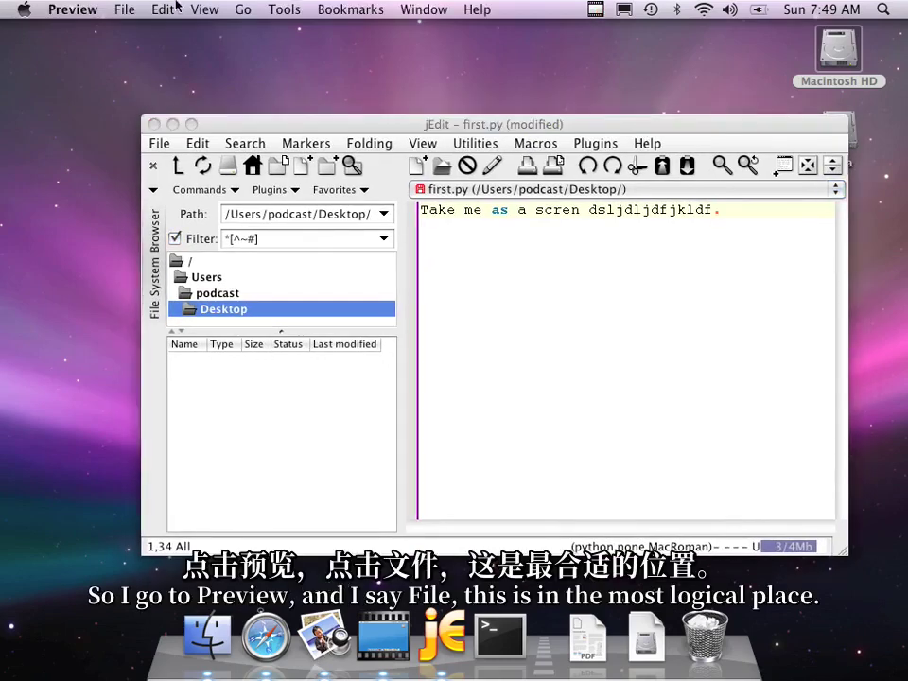
left_click(119, 9)
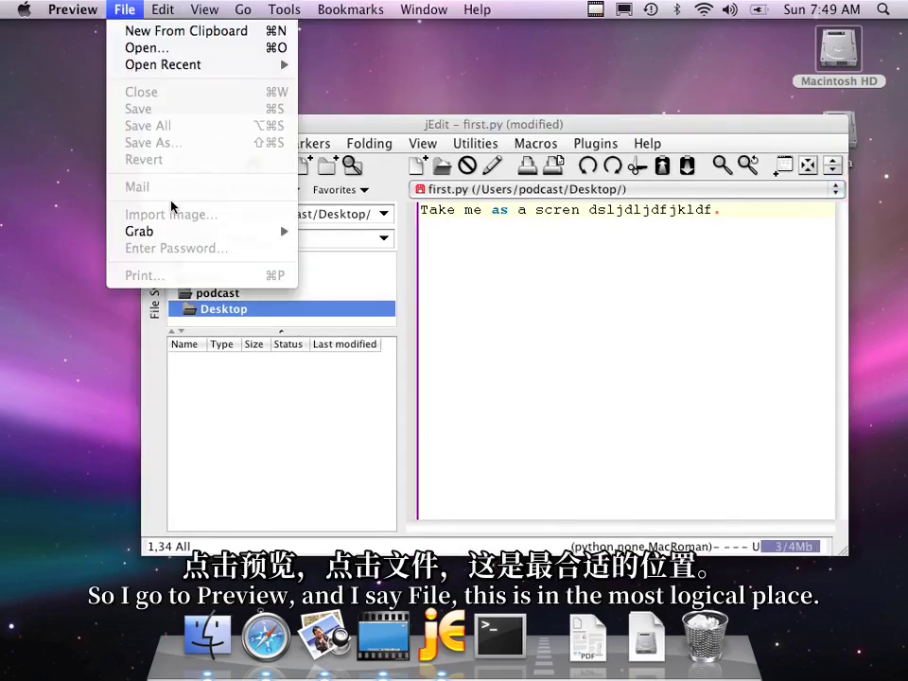
mouse_move(174, 232)
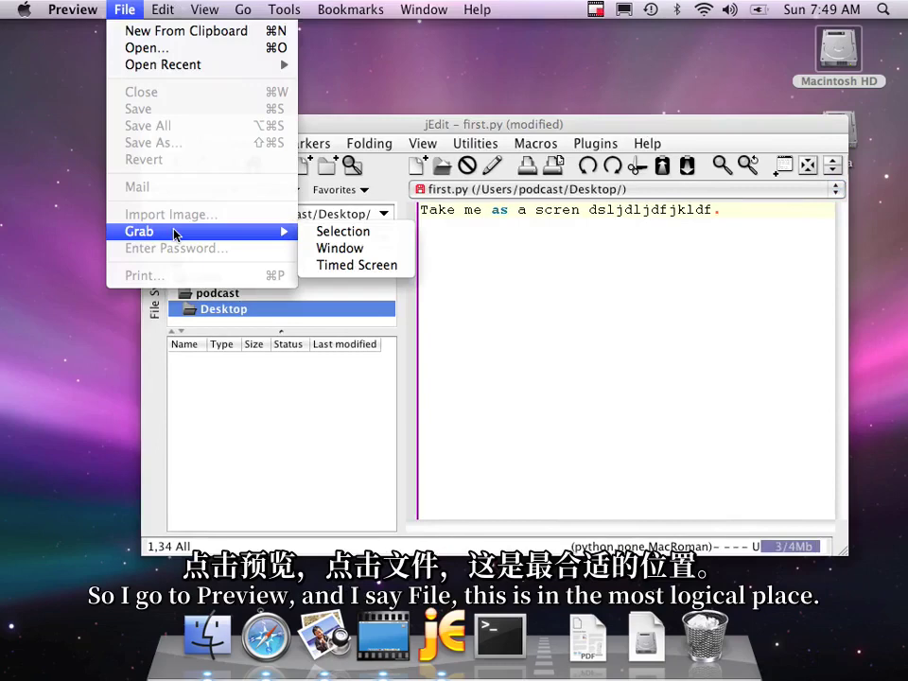
left_click(377, 251)
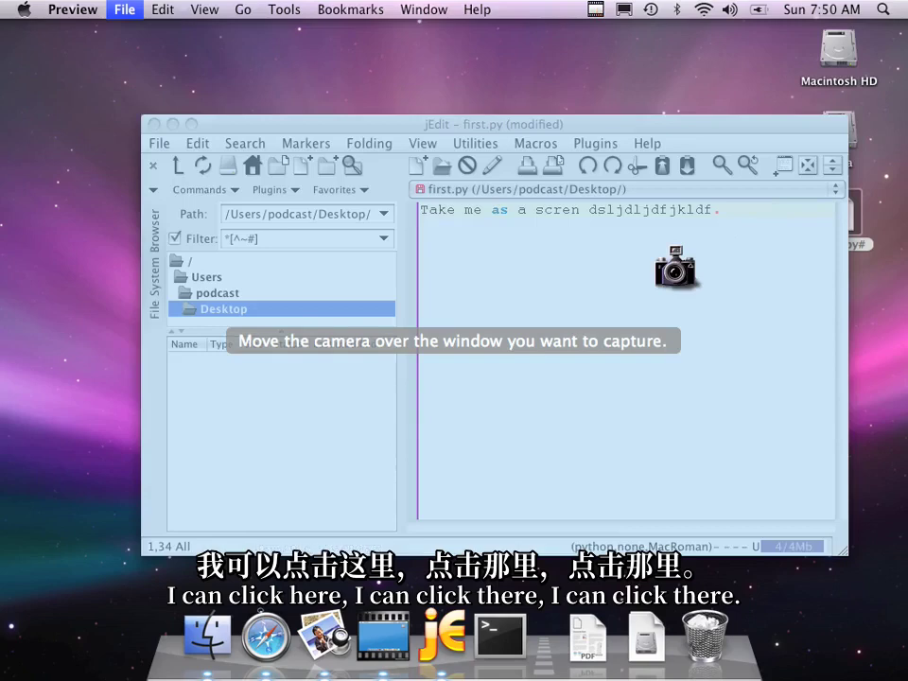
left_click(635, 279)
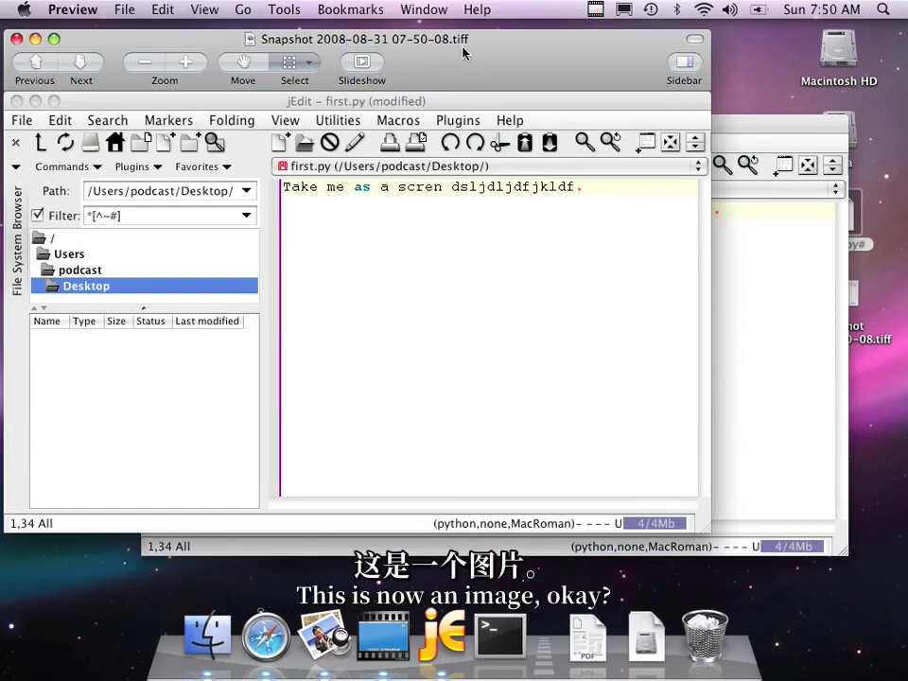
Close the live jEdit window, discarding unsaved changes to first.py, and keep the snapshot visible.
left_click_drag(463, 49, 512, 39)
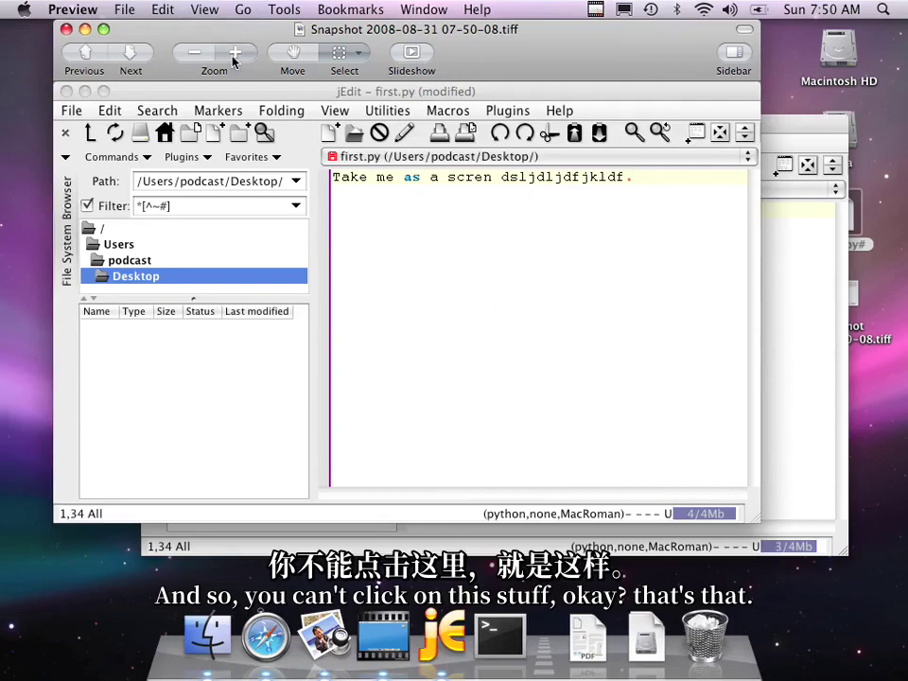
left_click(776, 134)
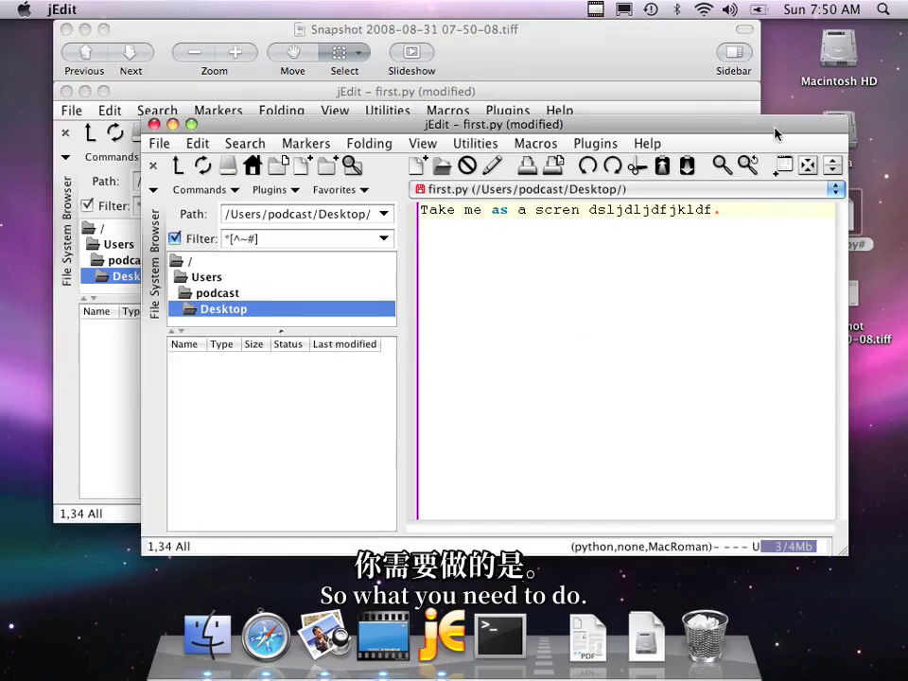
left_click(156, 124)
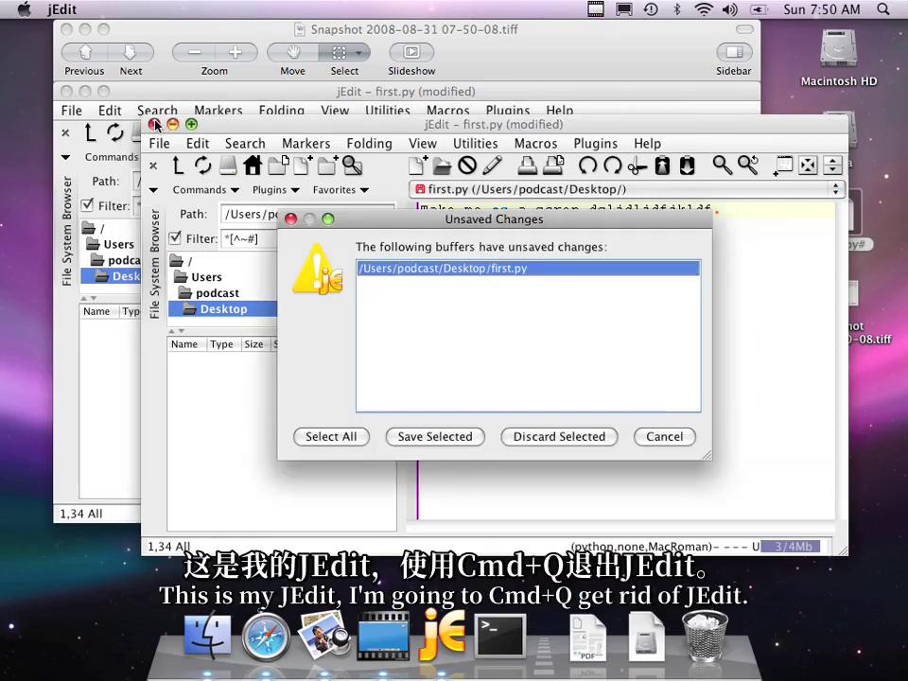
left_click(544, 437)
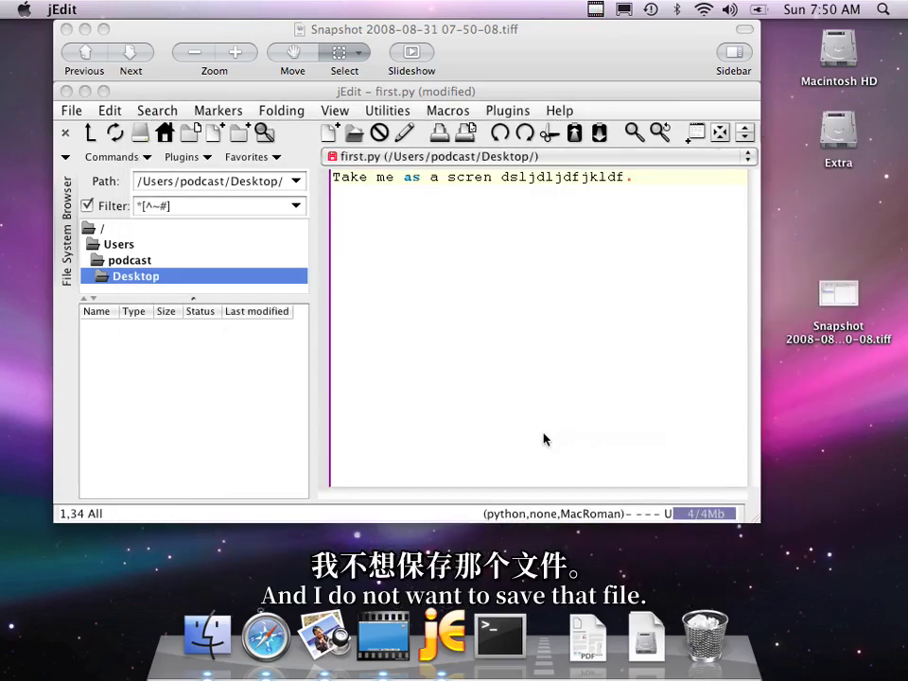
left_click_drag(381, 31, 397, 50)
Reposition the snapshot window and bring up Preview's File menu.
left_click(76, 10)
left_click(80, 14)
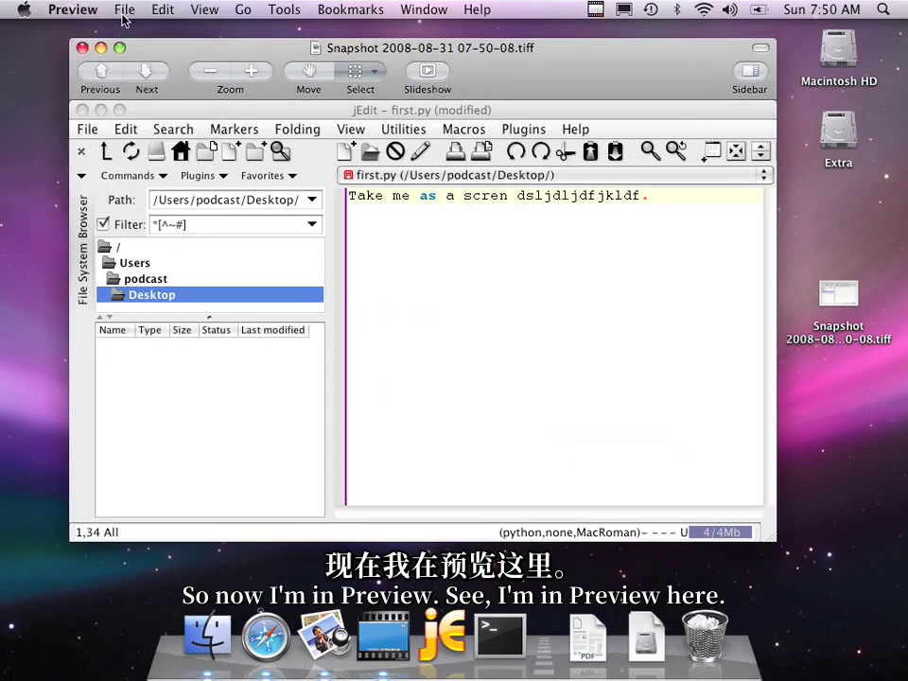
left_click_drag(254, 51, 221, 88)
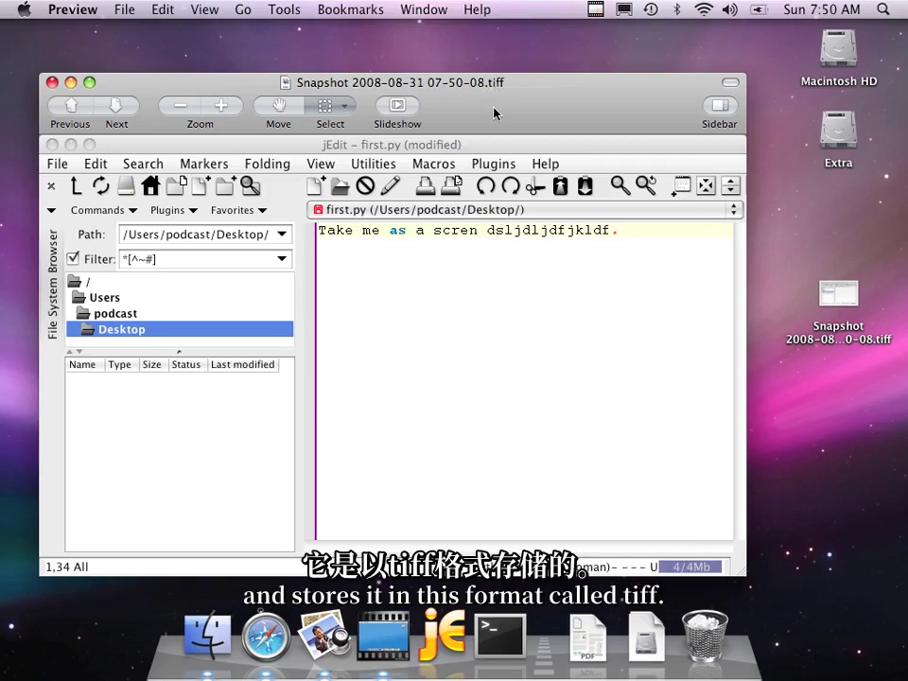
left_click(127, 10)
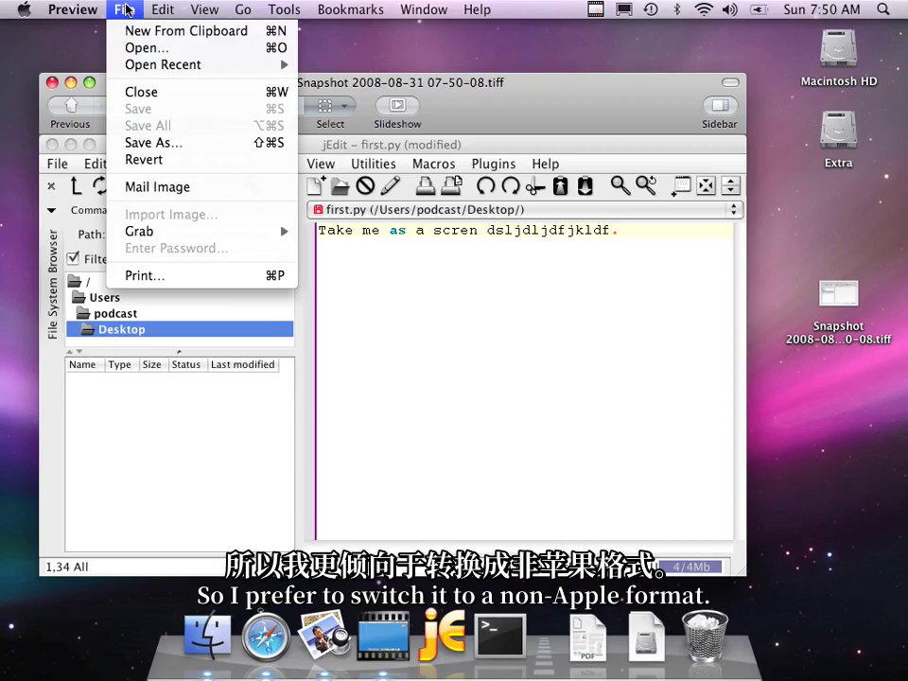
Save the snapshot as a JPEG named 'firstimage' on the desktop.
left_click(146, 143)
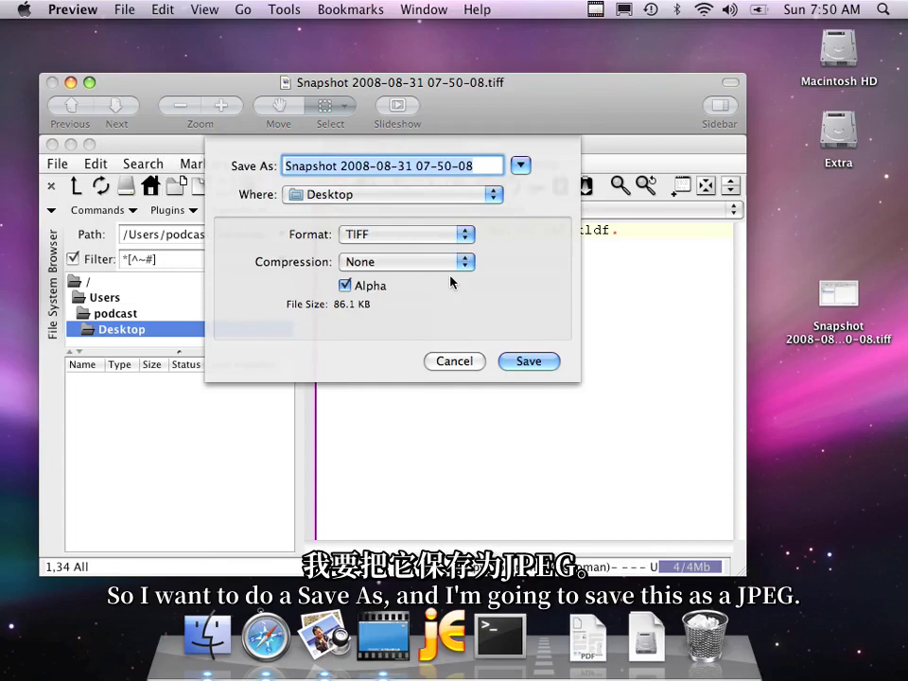
left_click(416, 234)
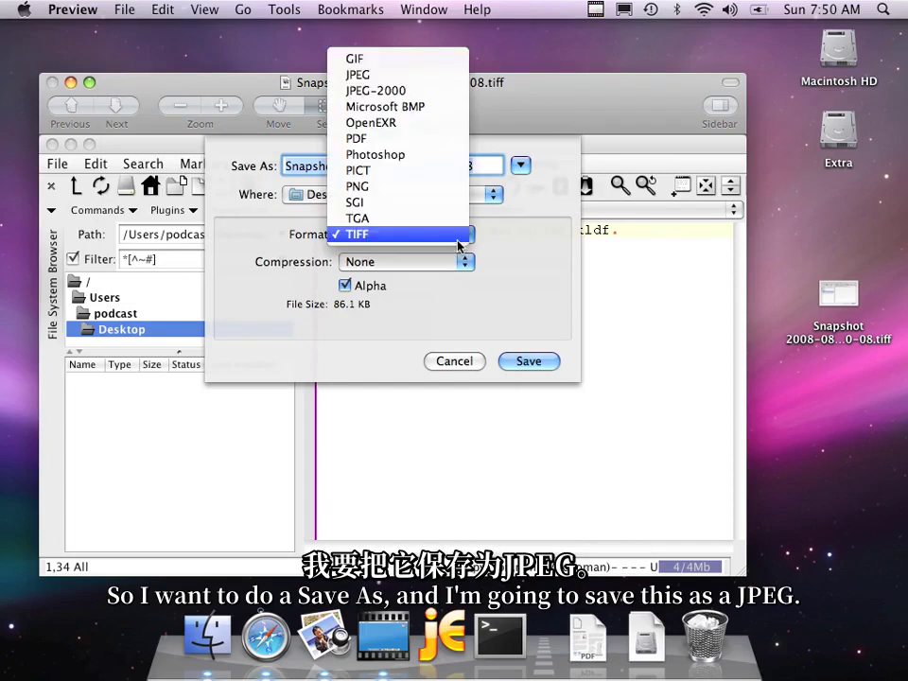
left_click(407, 75)
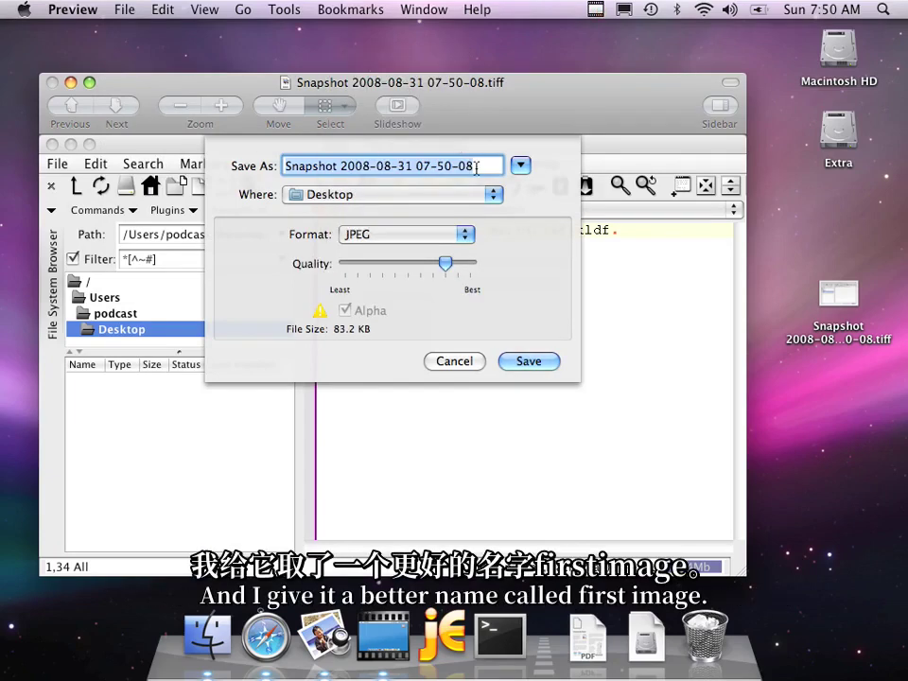
type("fi")
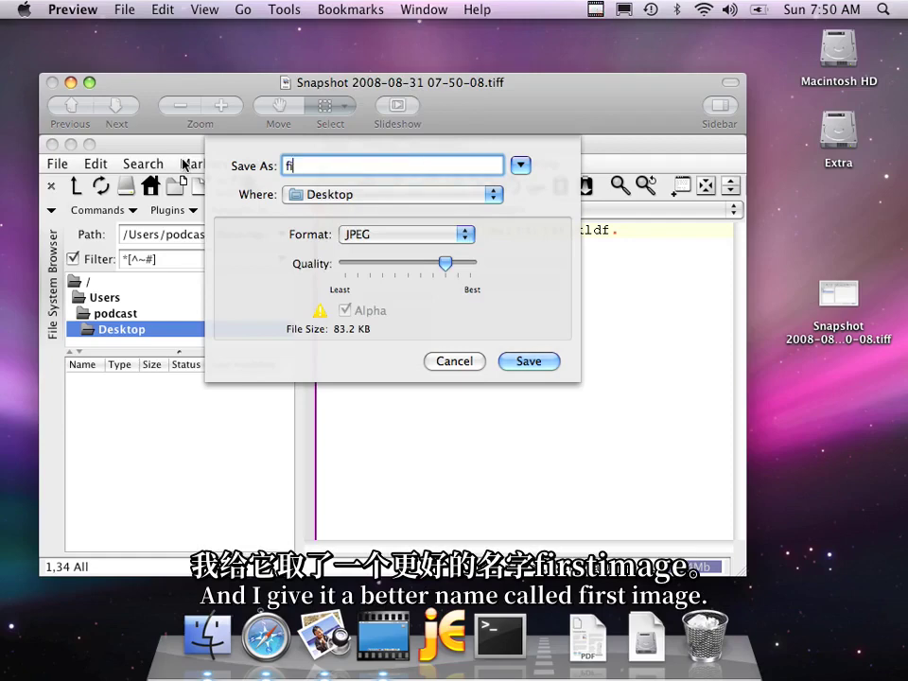
type("rstimage")
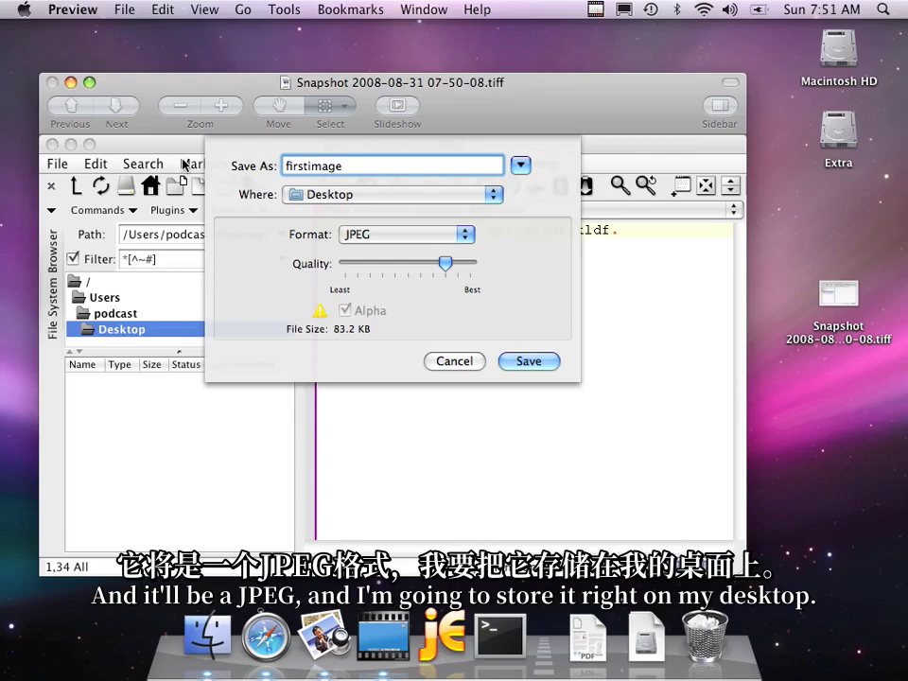
key("Return")
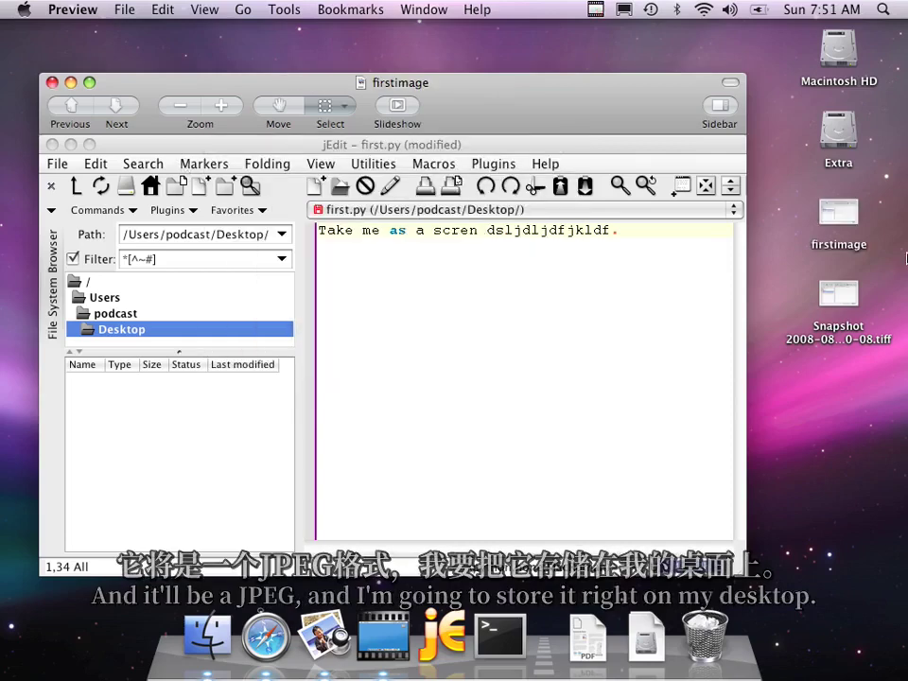
Close the snapshot window and reopen the desktop file firstimage in Preview.
left_click(51, 84)
left_click(847, 217)
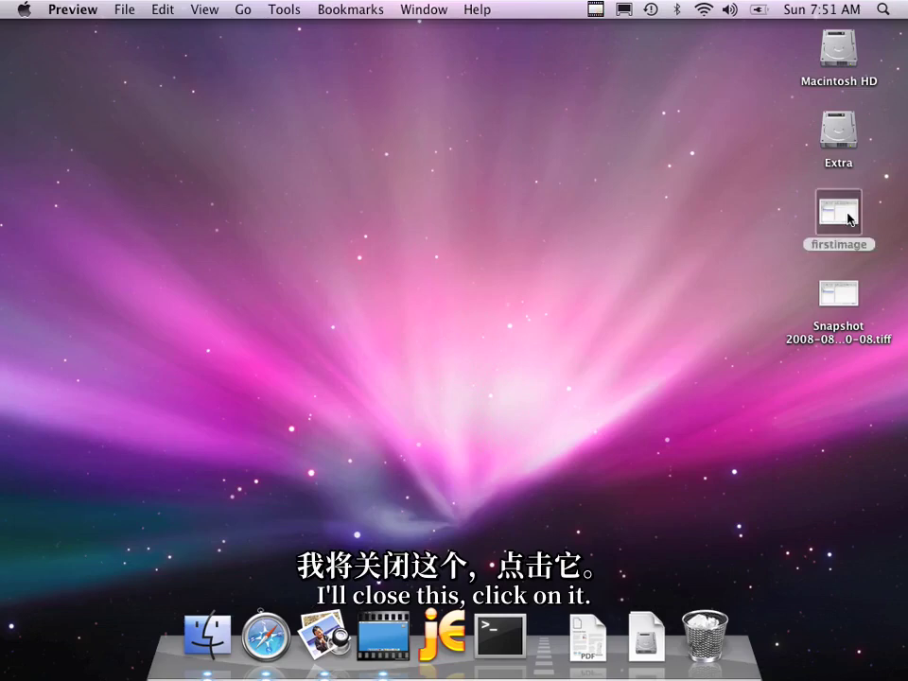
double_click(847, 218)
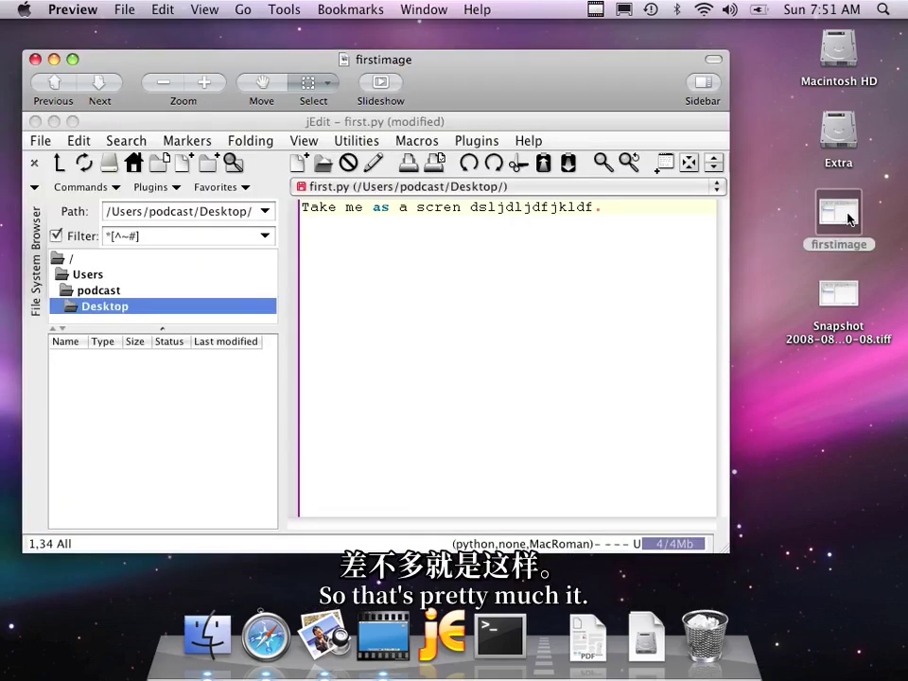
left_click(847, 217)
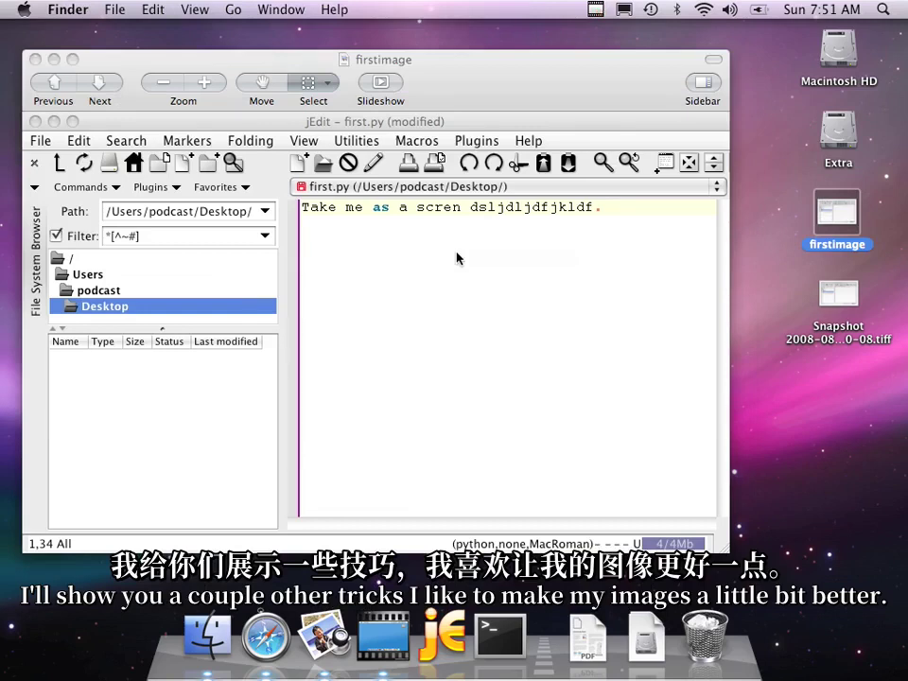
Select the jEdit toolbar and text line in firstimage and crop to that area.
left_click(239, 56)
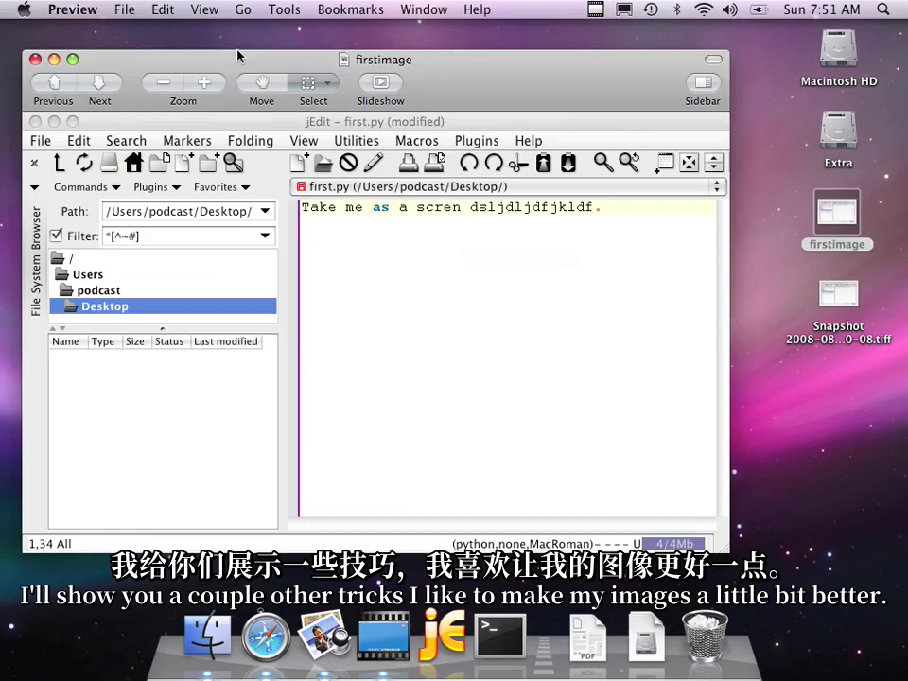
left_click(274, 11)
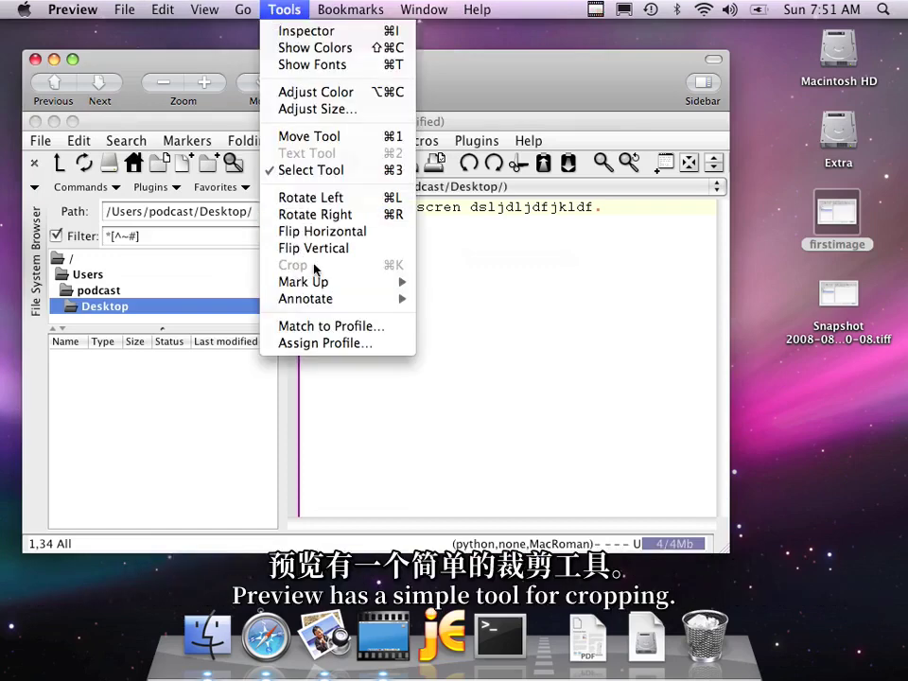
left_click(449, 343)
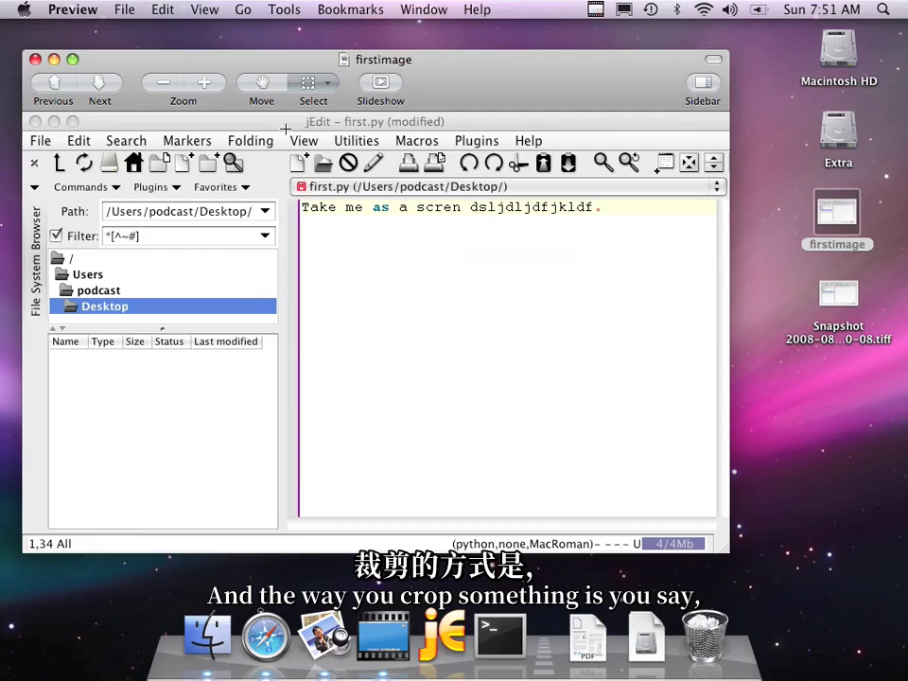
left_click_drag(287, 129, 730, 237)
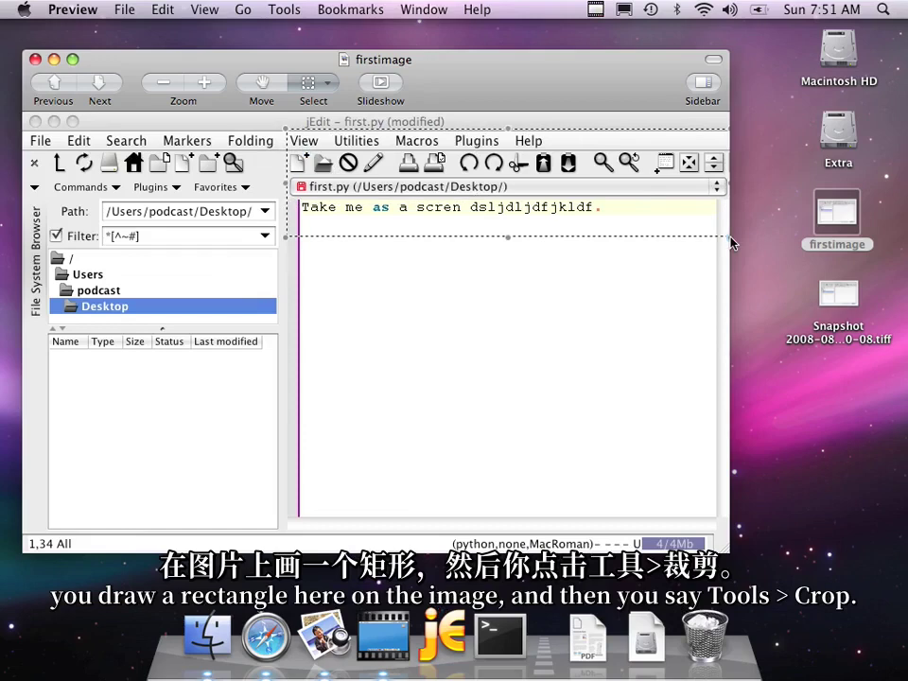
left_click(295, 12)
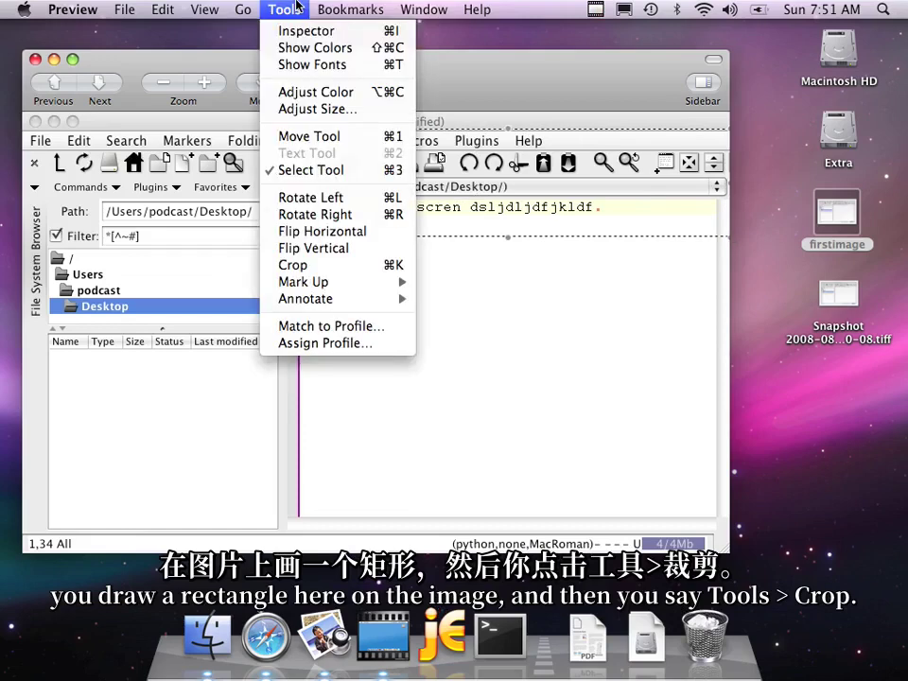
left_click(304, 267)
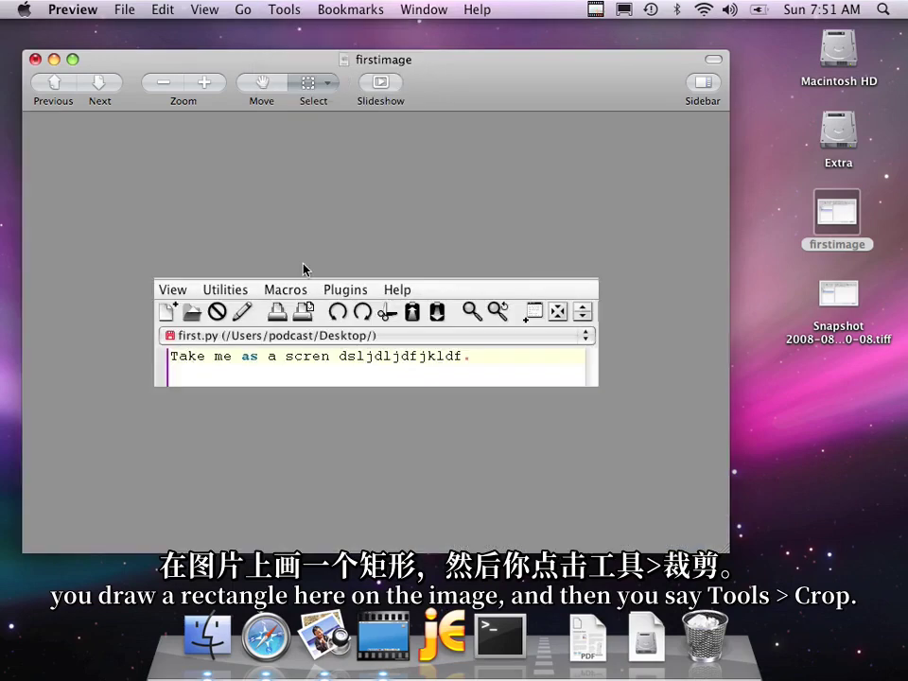
Save the cropped copy as JPEG 'tiny' on the desktop and close its window.
left_click(125, 8)
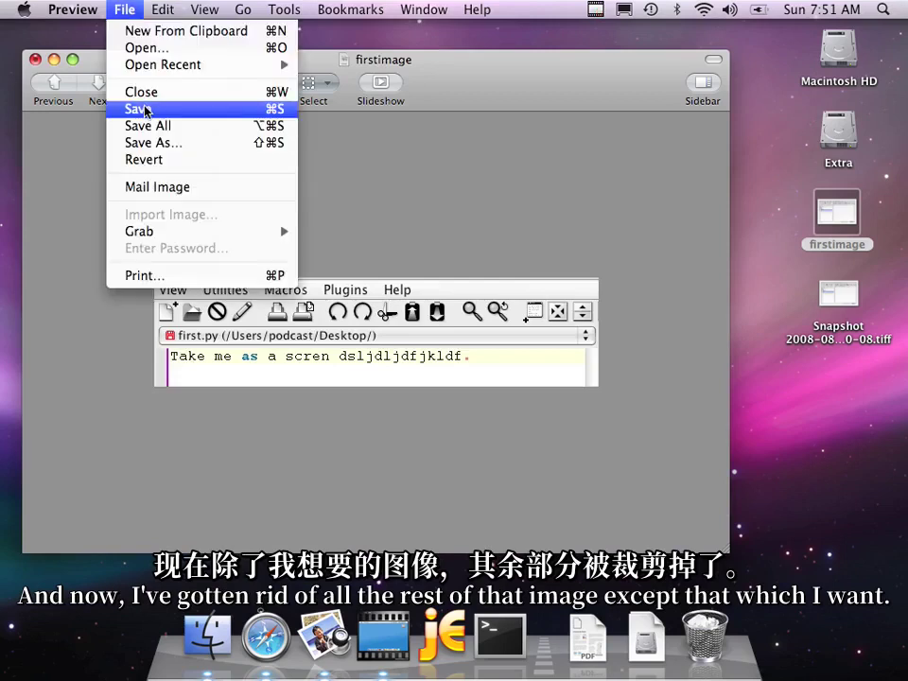
left_click(151, 143)
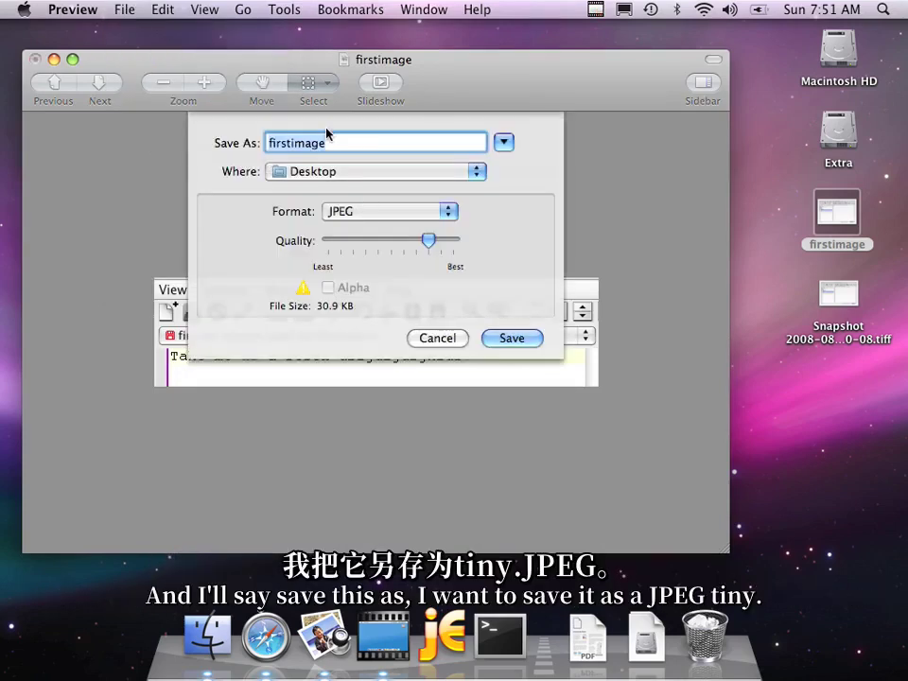
type("tiny")
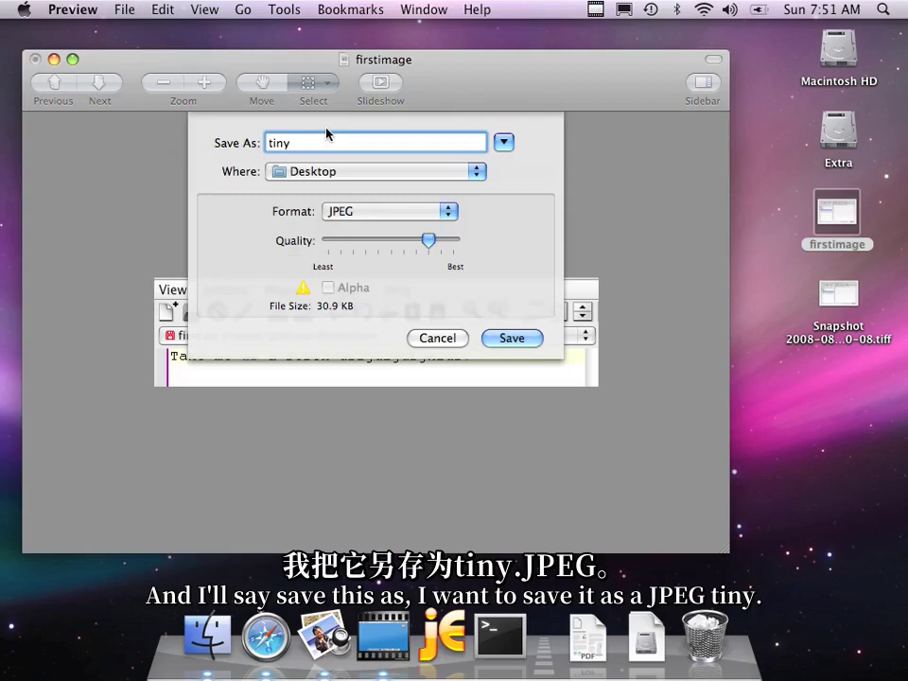
key("Return")
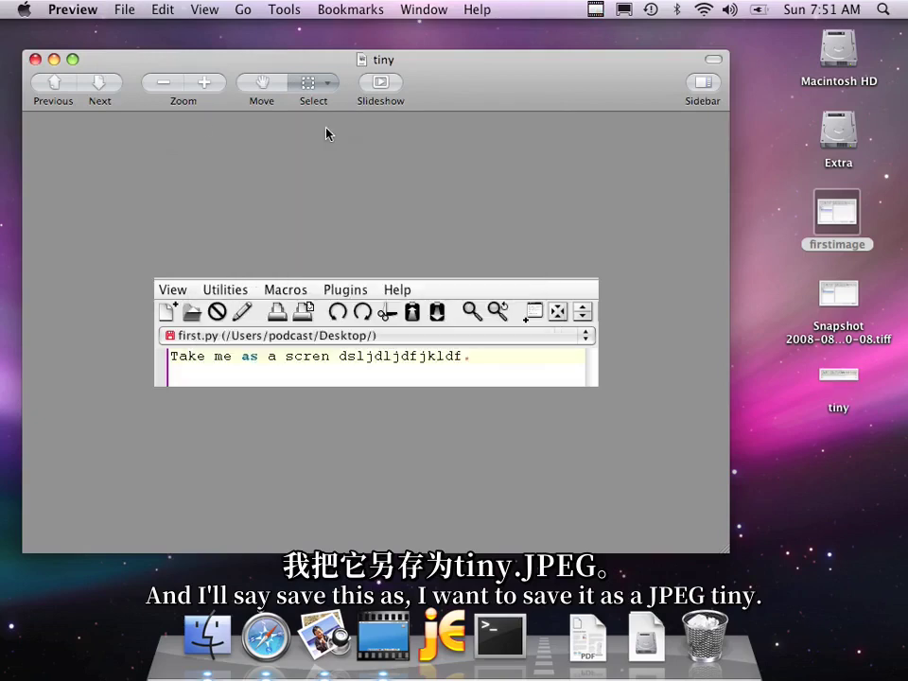
left_click(35, 59)
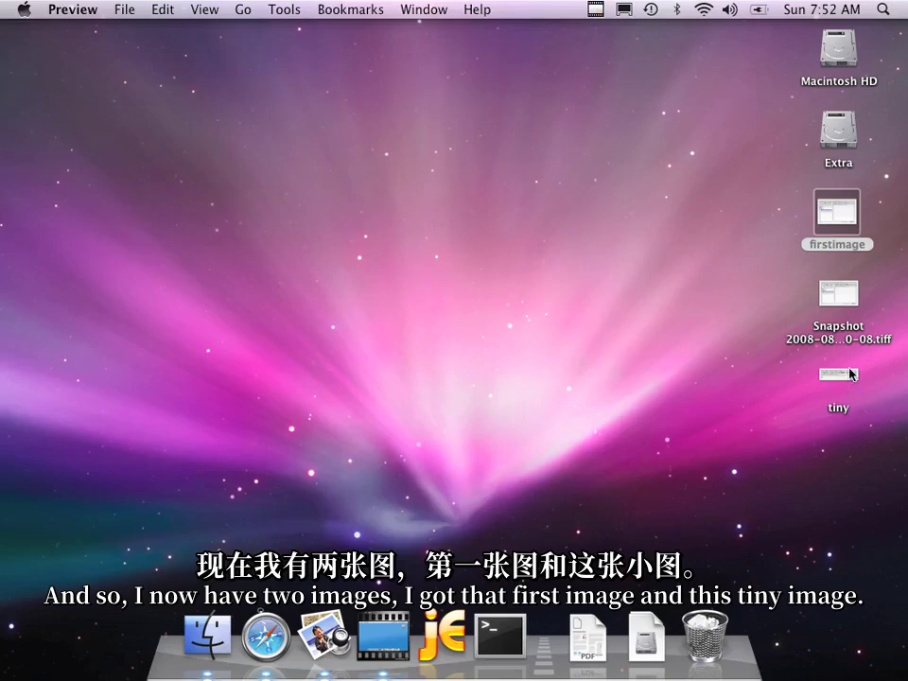
Reopen and close 'tiny', then drag the Snapshot TIFF to the Trash and select 'firstimage'.
double_click(837, 375)
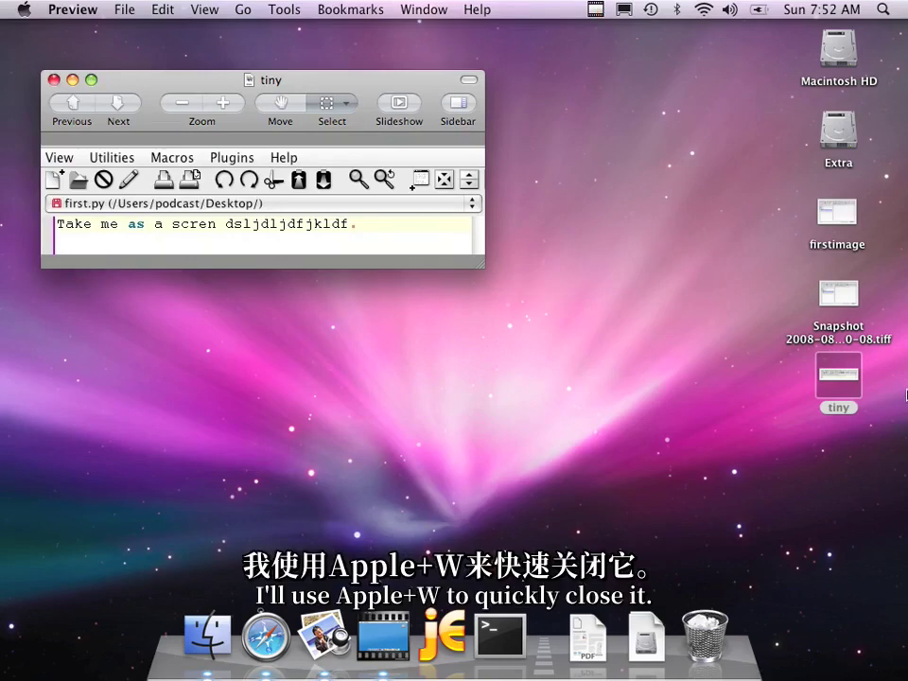
key("super+w")
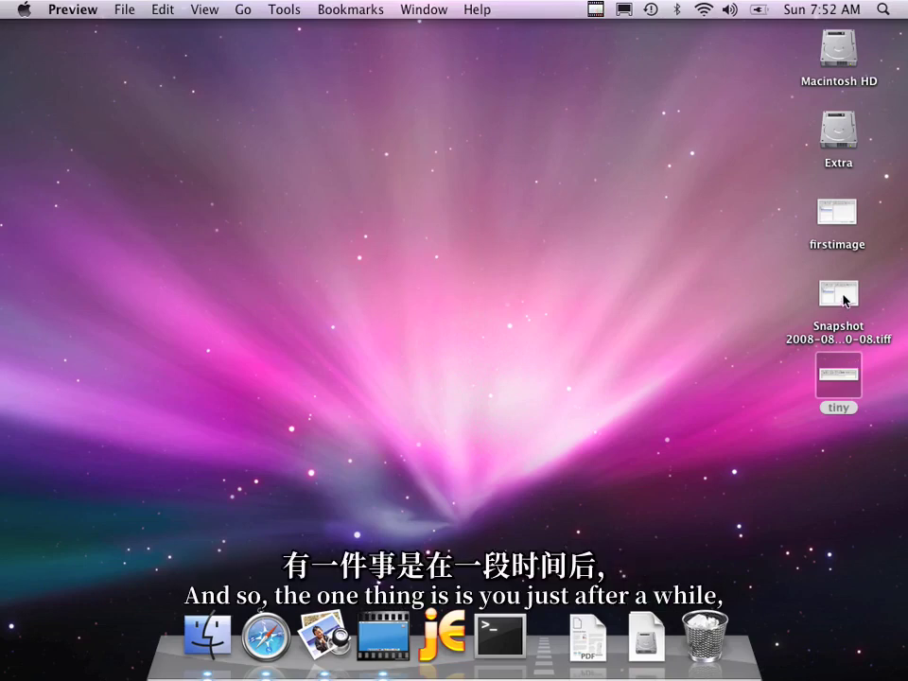
left_click_drag(844, 301, 710, 629)
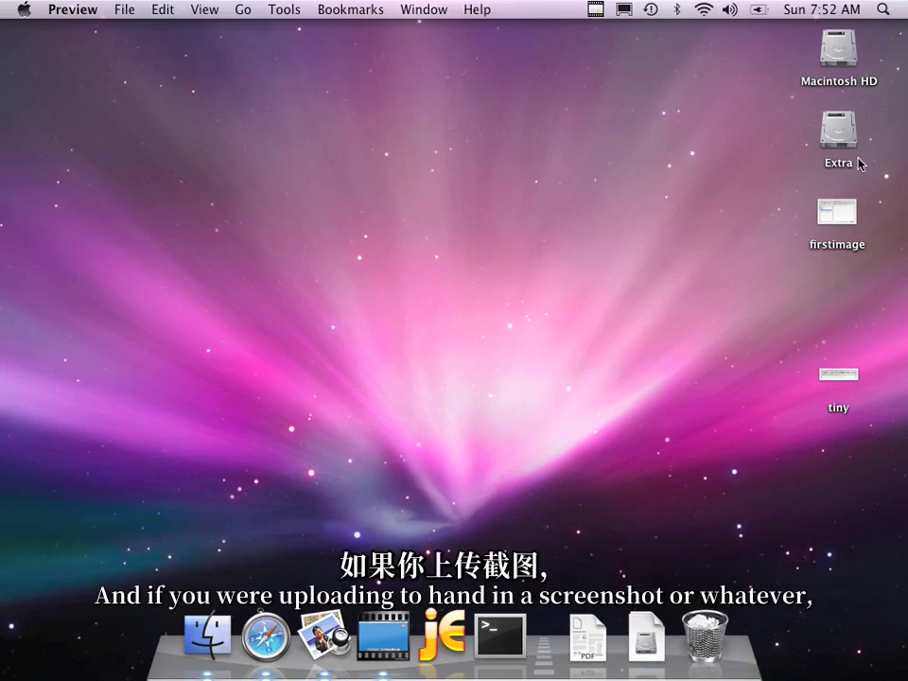
left_click(842, 213)
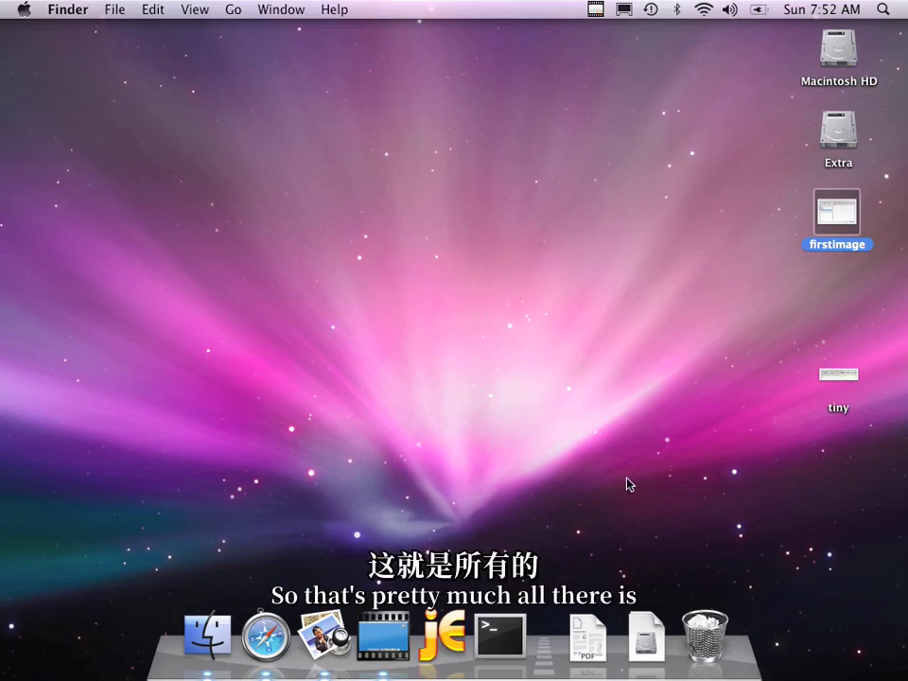
Back in Preview, browse the File > Grab options and dismiss them without capturing.
left_click(323, 633)
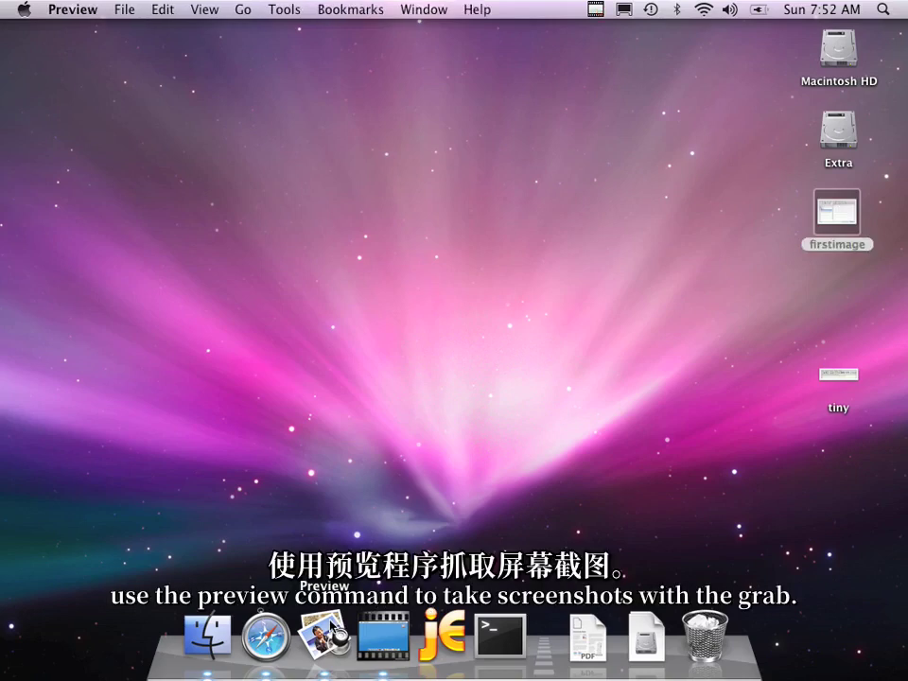
left_click(125, 10)
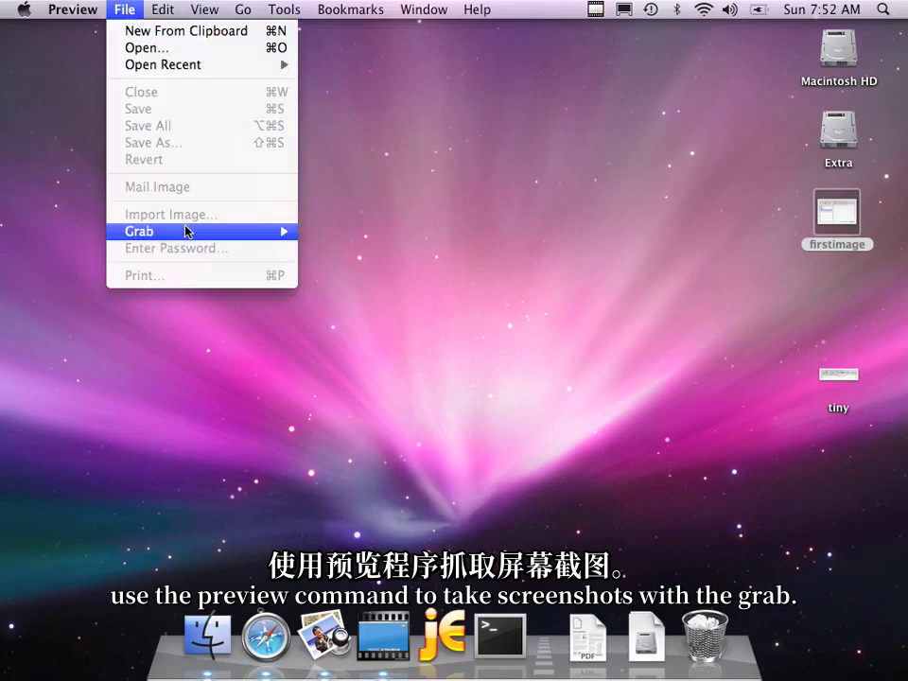
mouse_move(208, 235)
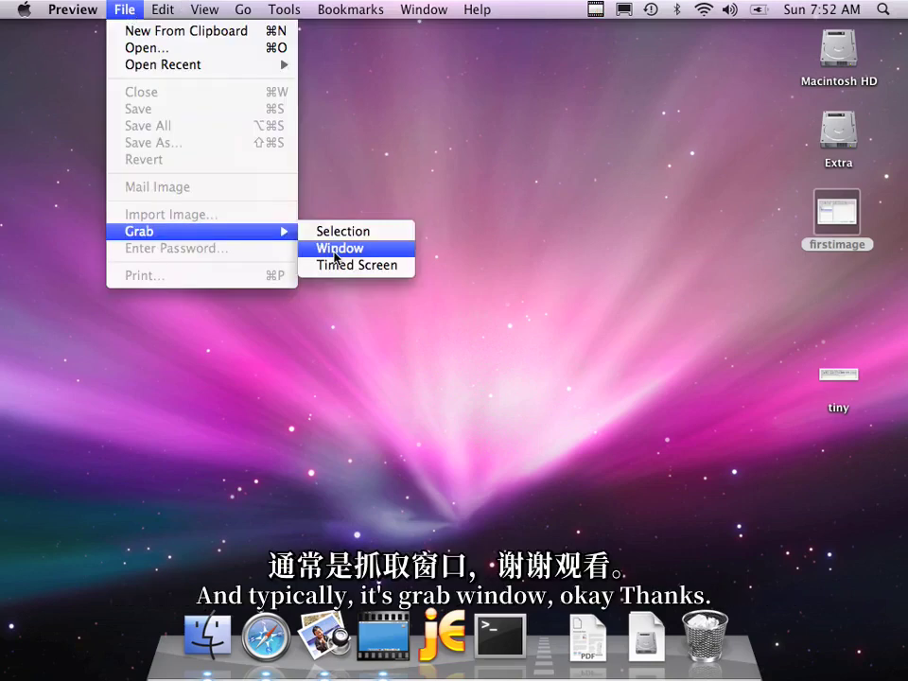
left_click(494, 253)
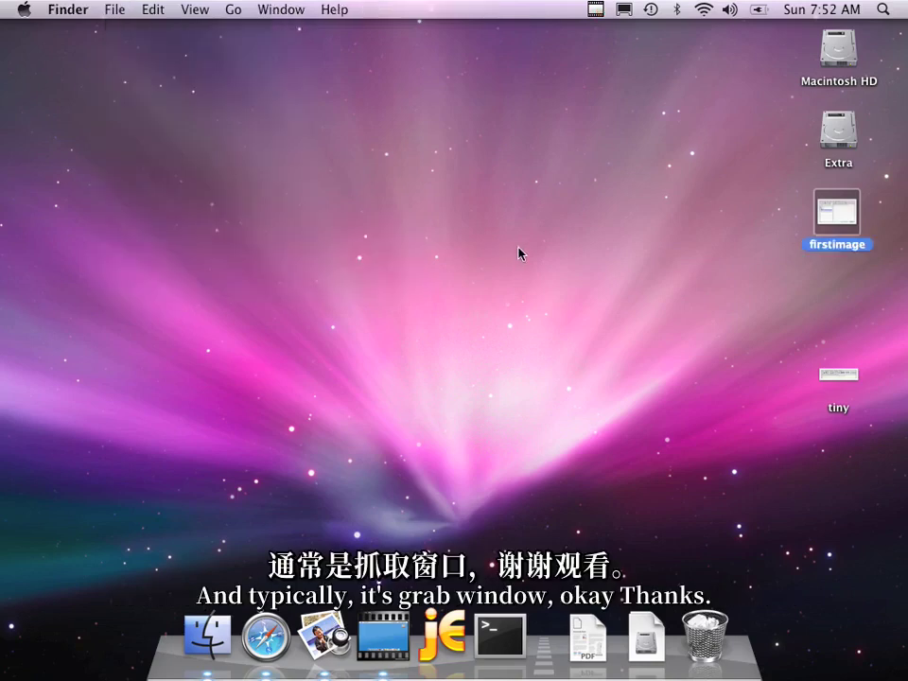